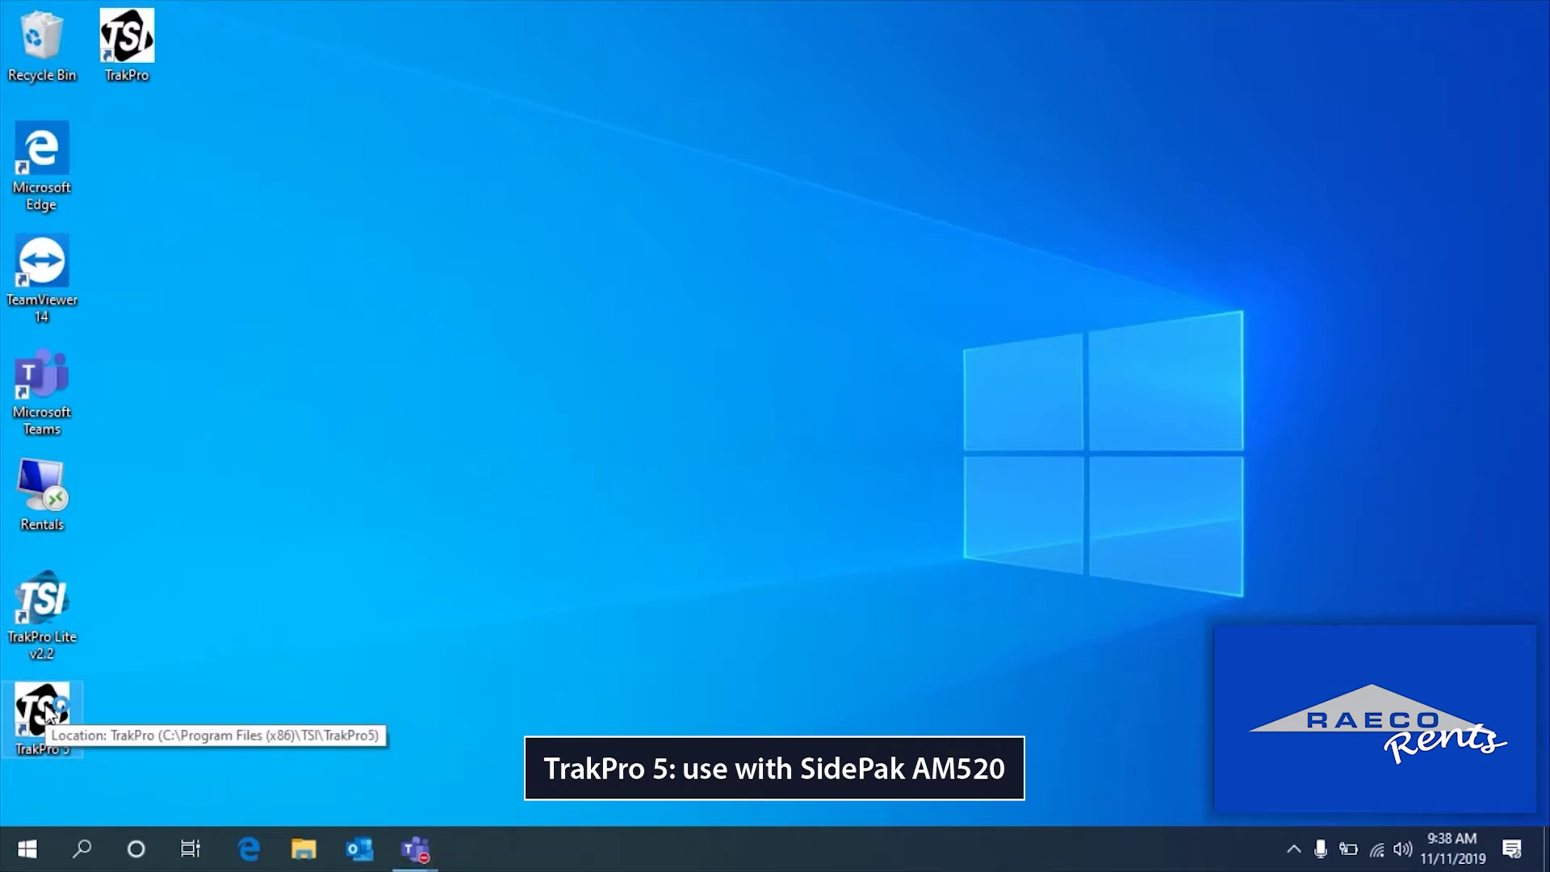
Step: Launch TrakPro 5 from its desktop shortcut
click(49, 710)
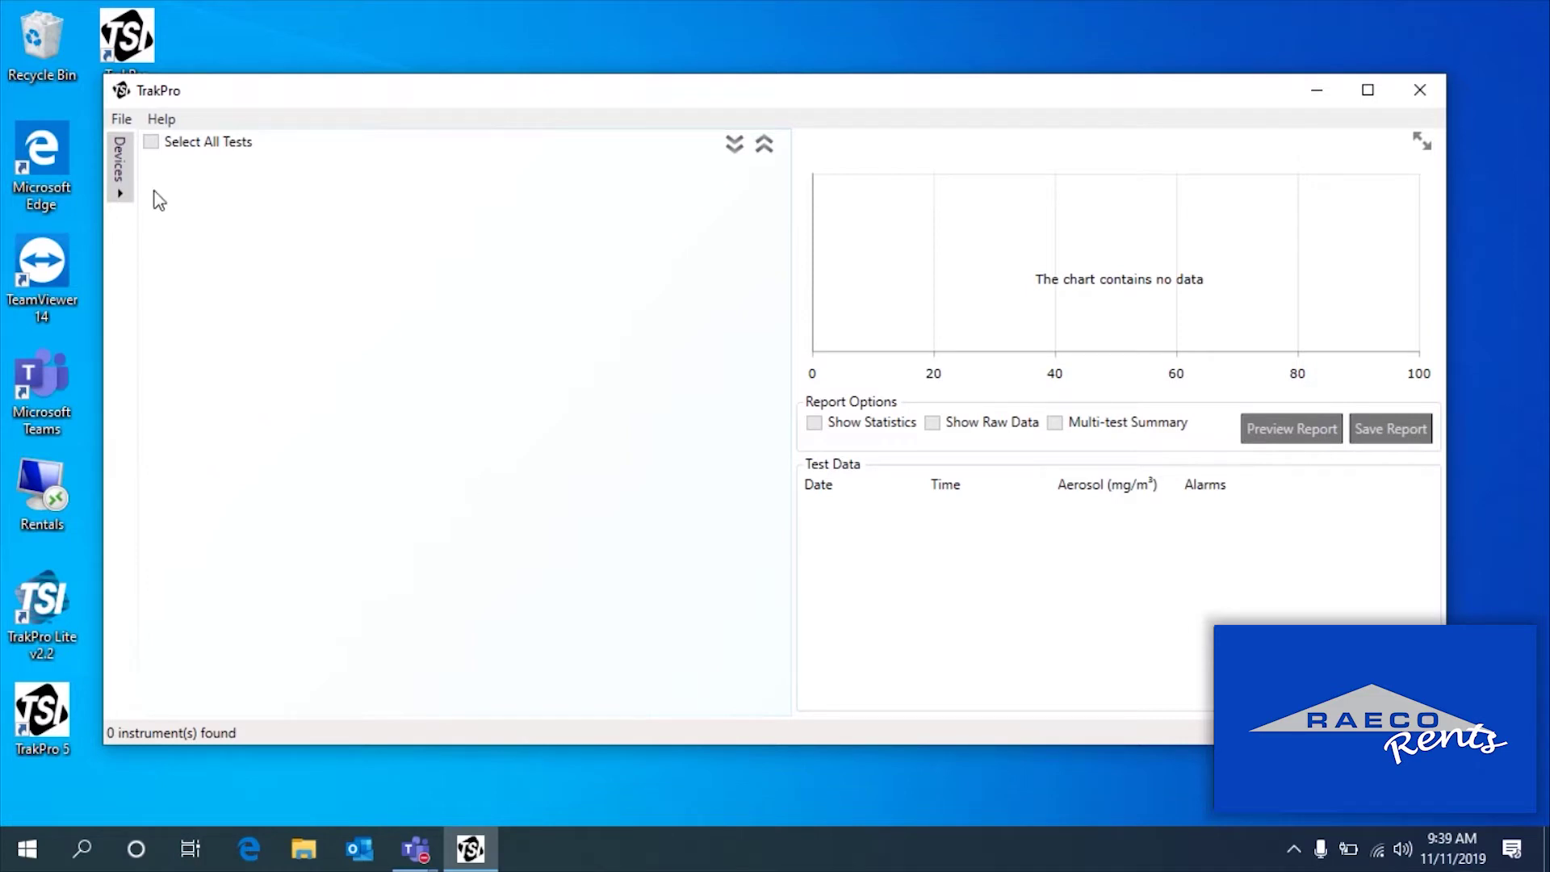
Step: Expand the Connected Devices panel to show the AM520 on COM4 and its four tests
click(123, 195)
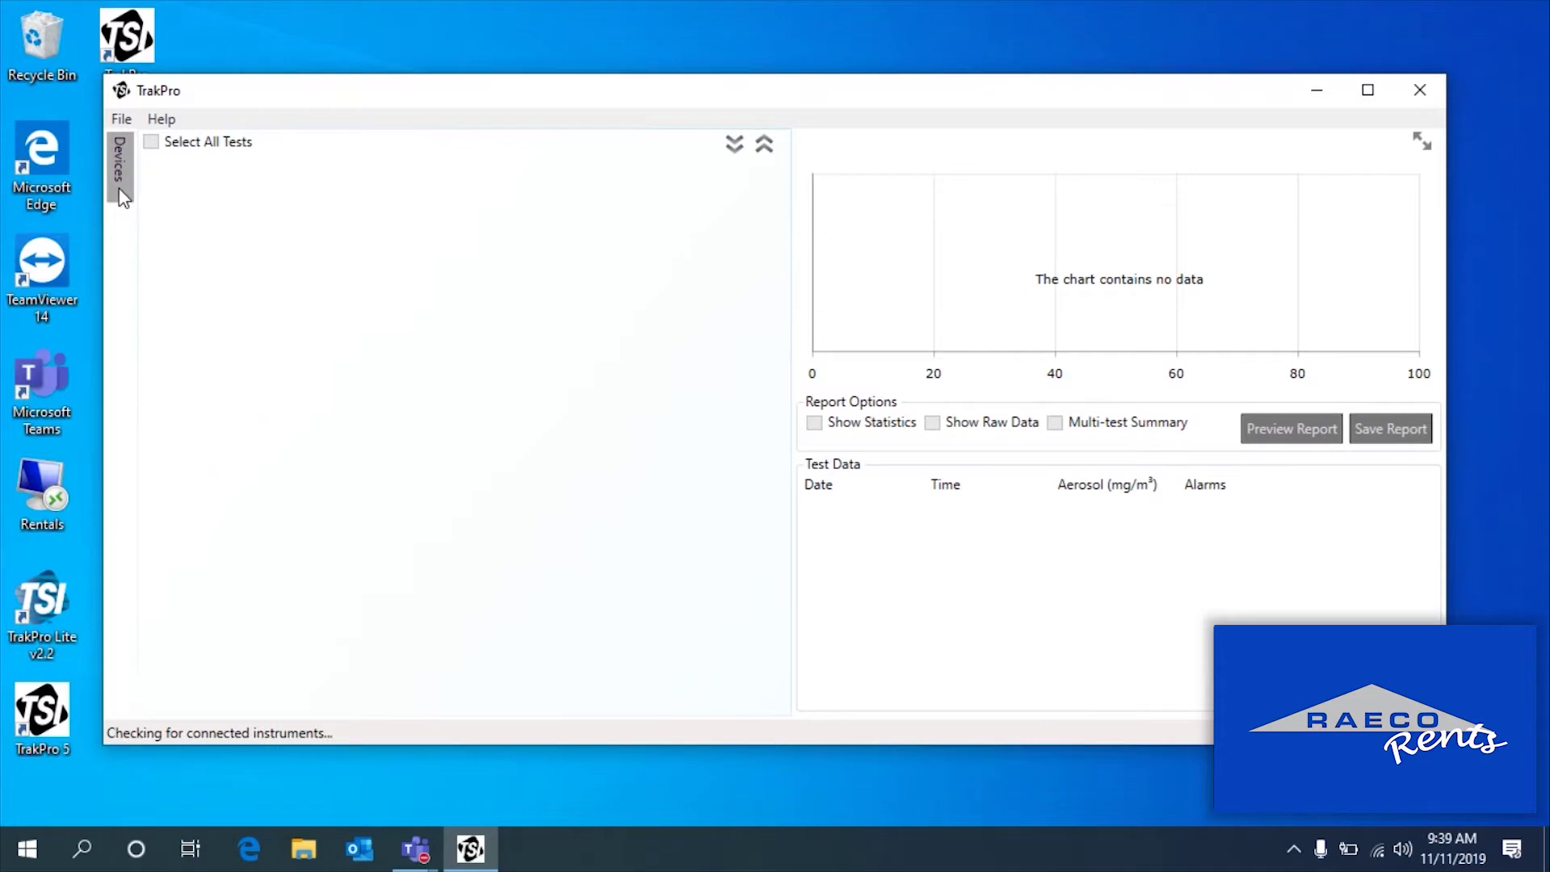
click(122, 195)
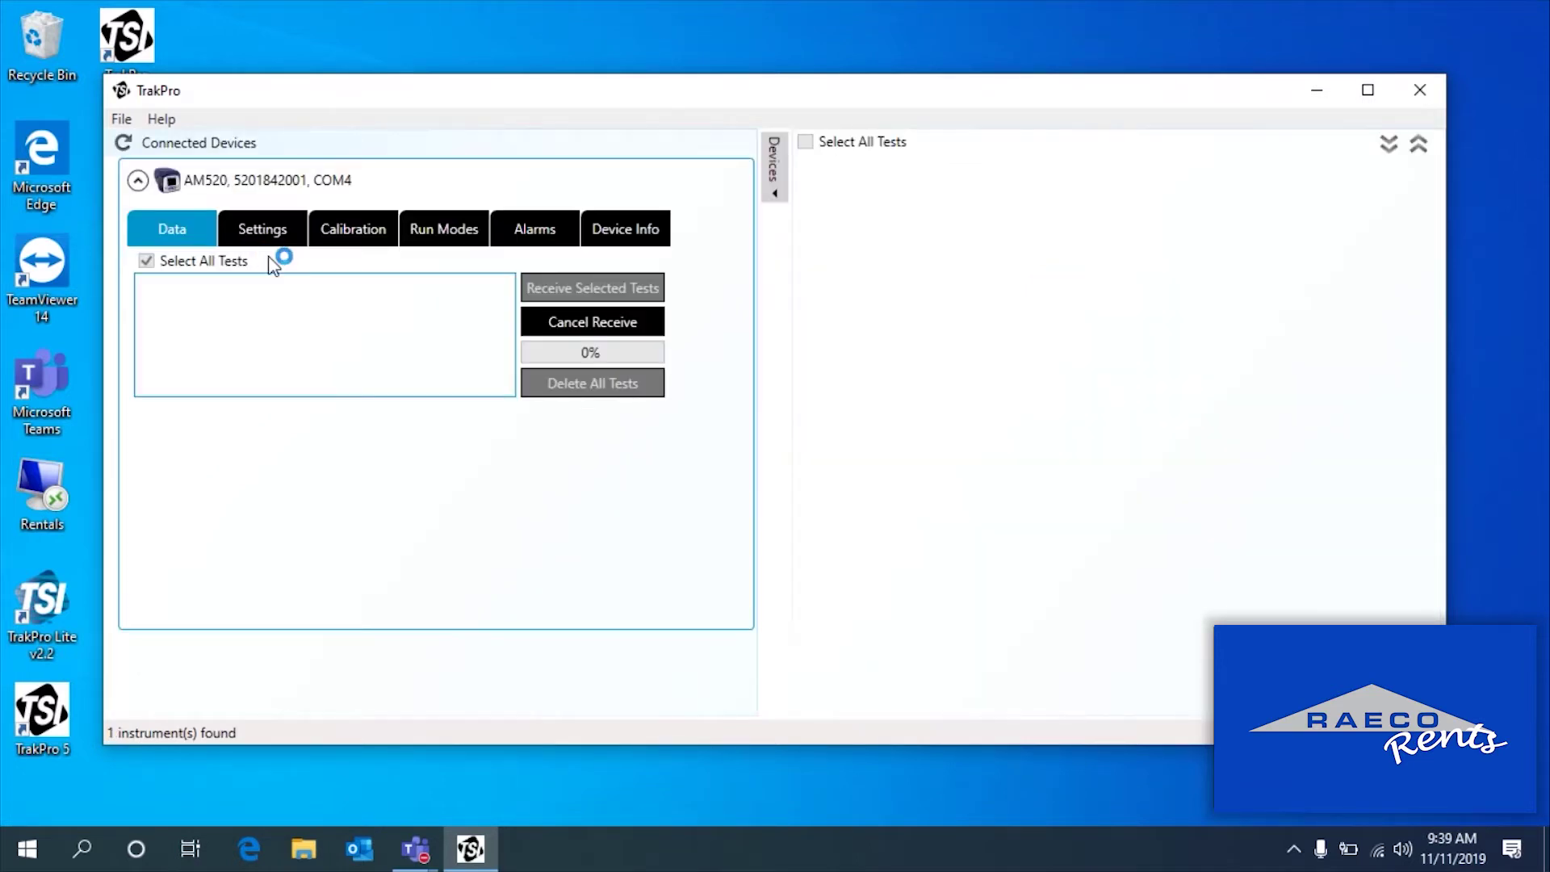
click(233, 292)
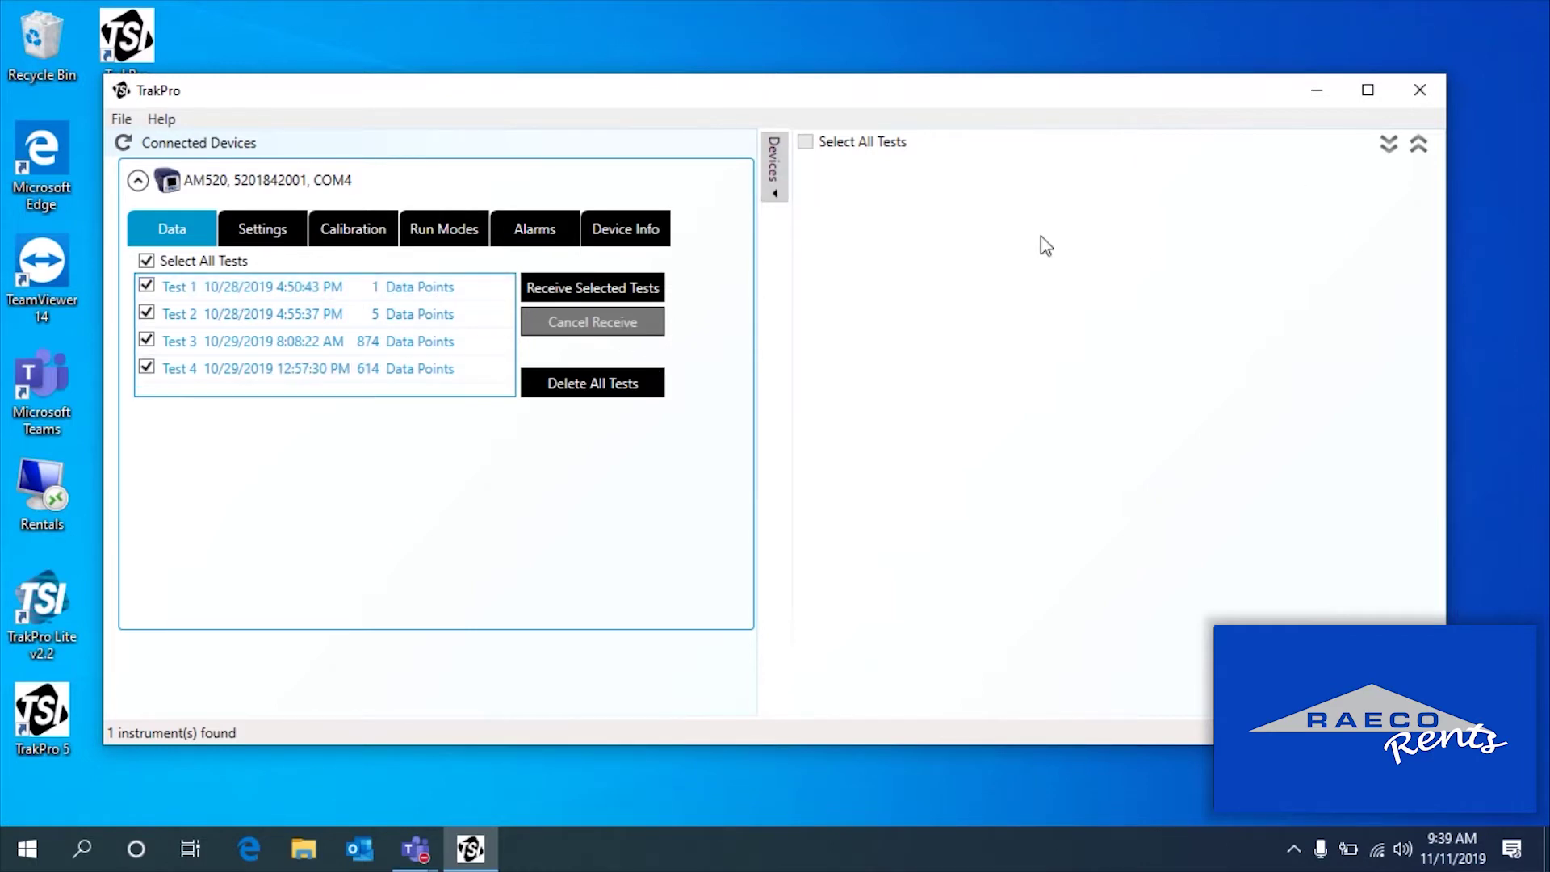
Step: Leave only Test 4 checked, receive it from the AM520, and view the instrument settings
click(146, 285)
click(146, 312)
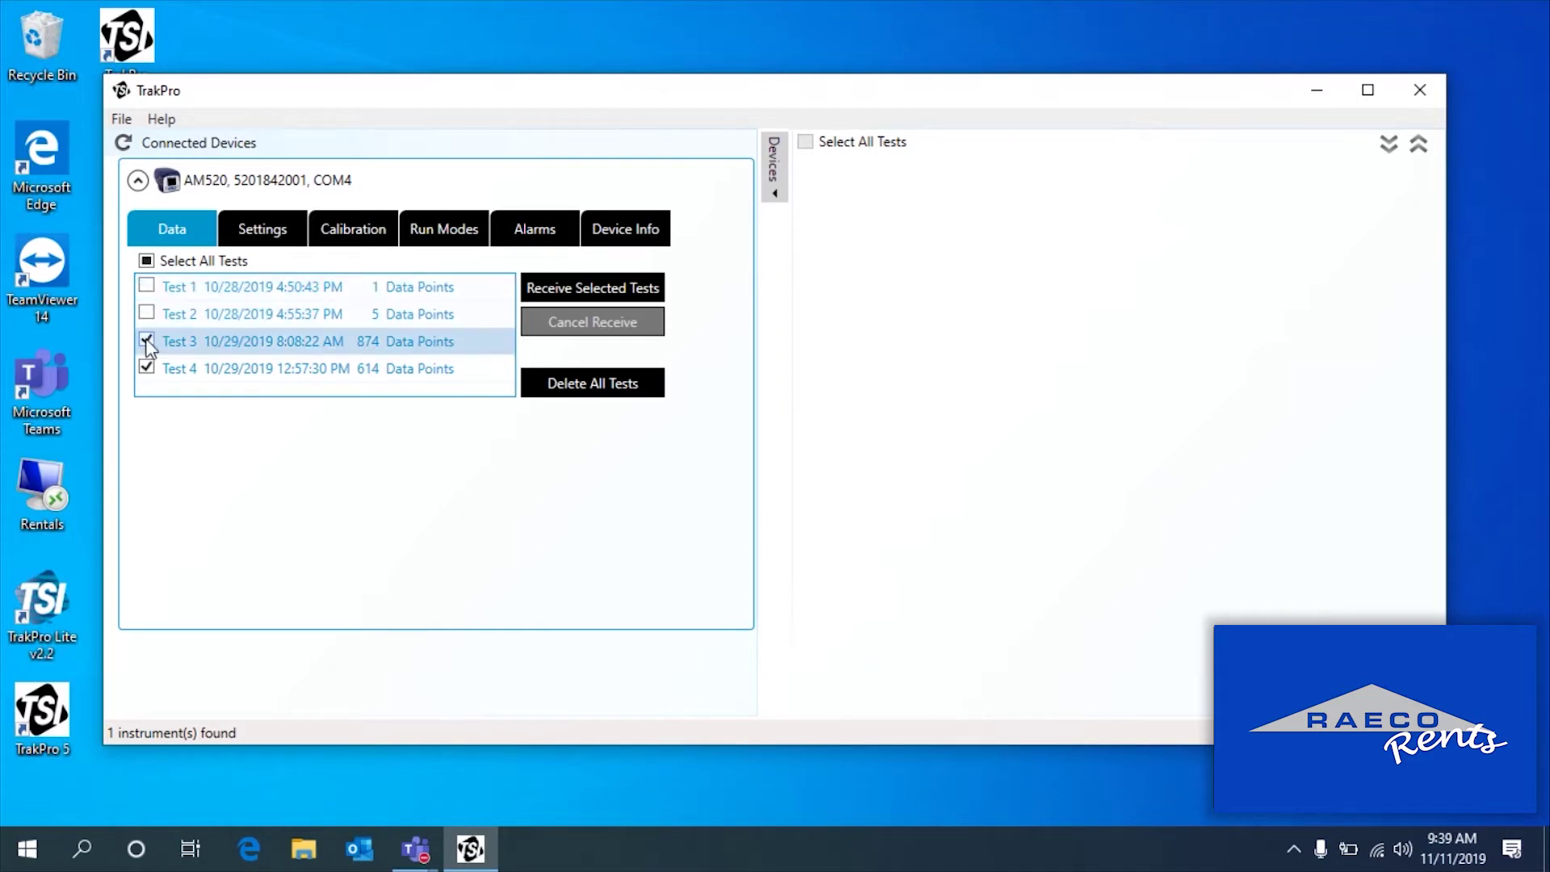
click(146, 340)
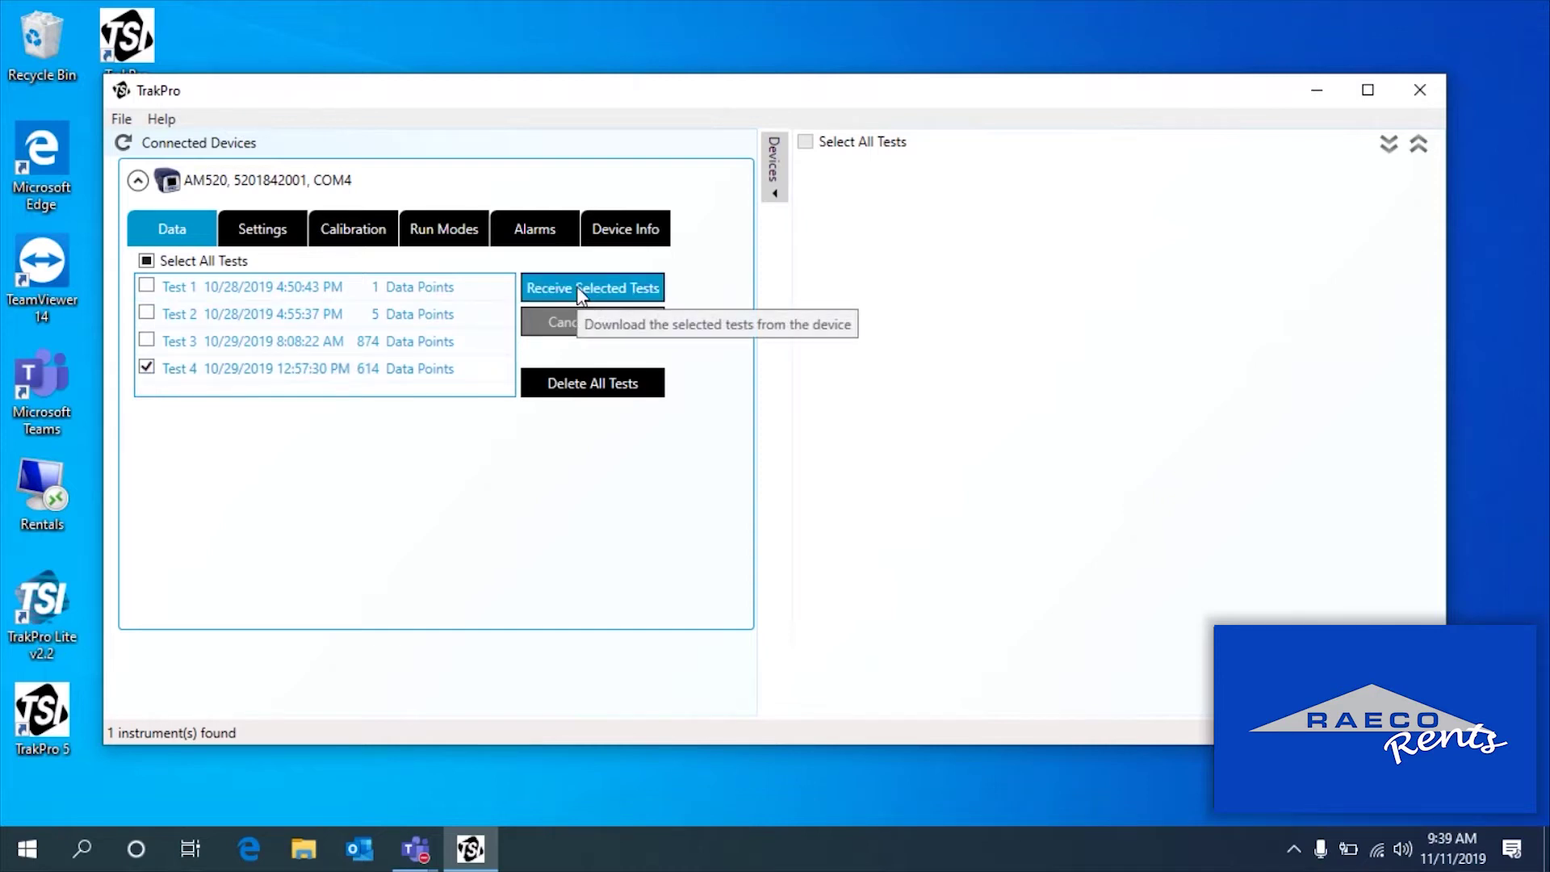
click(149, 262)
click(147, 262)
click(147, 262)
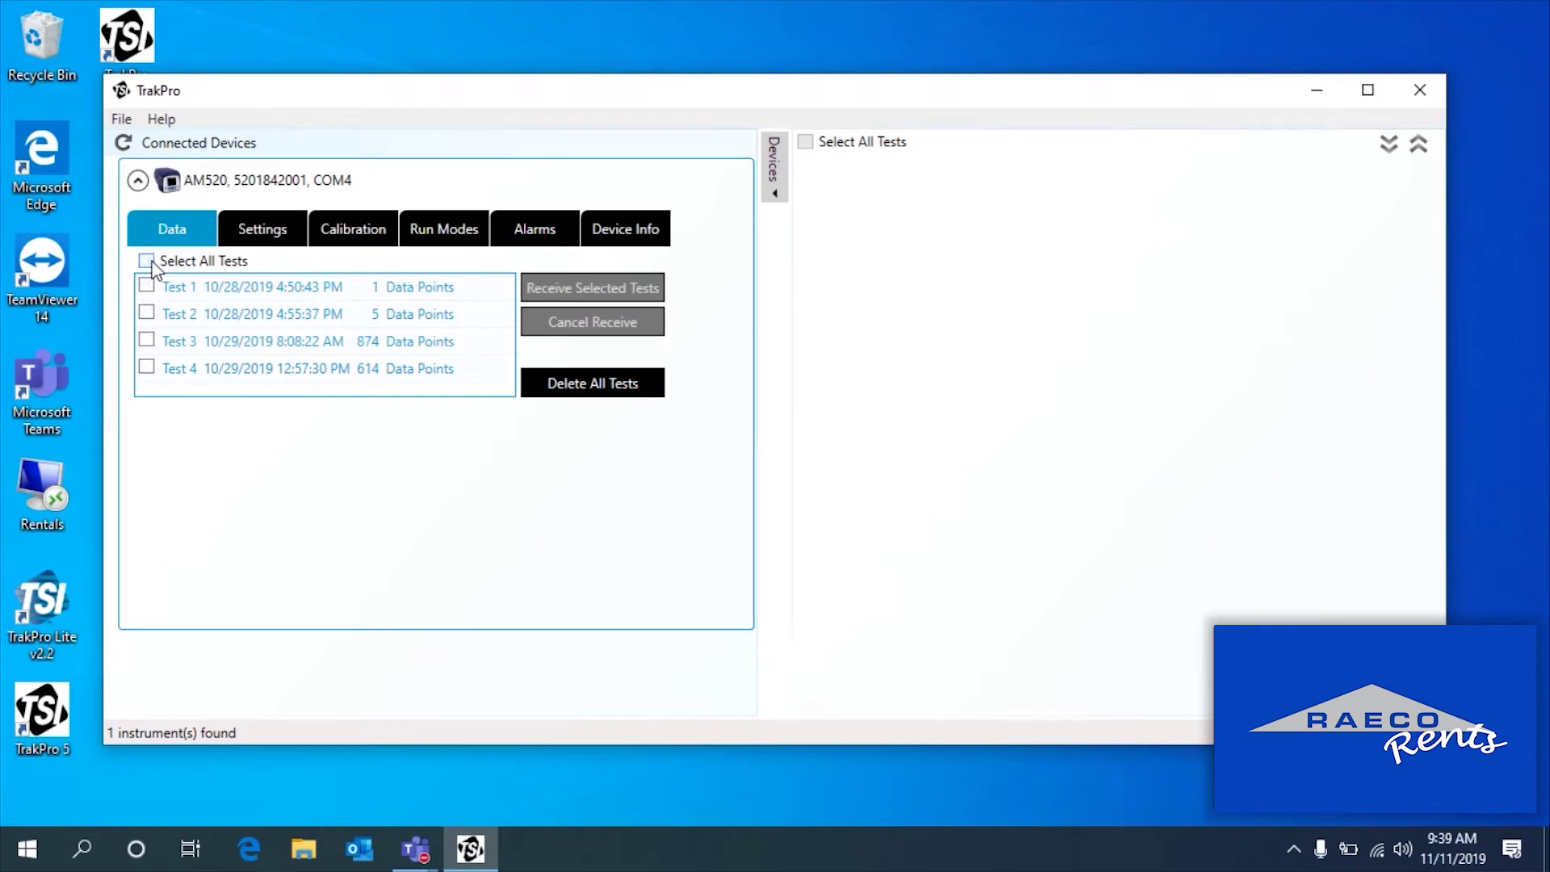
click(147, 368)
click(548, 288)
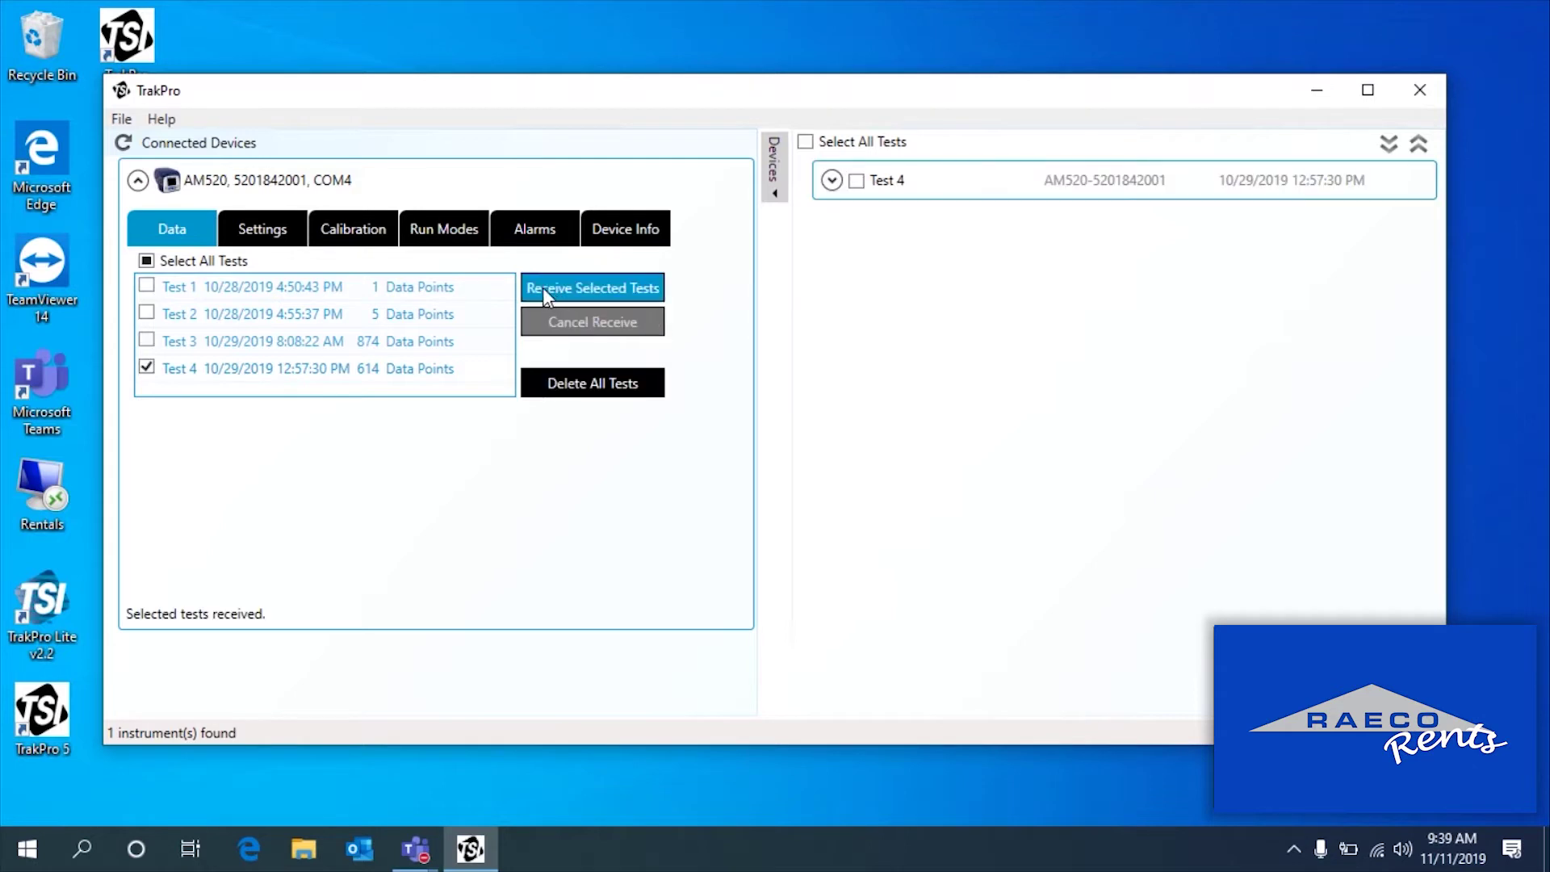
click(276, 231)
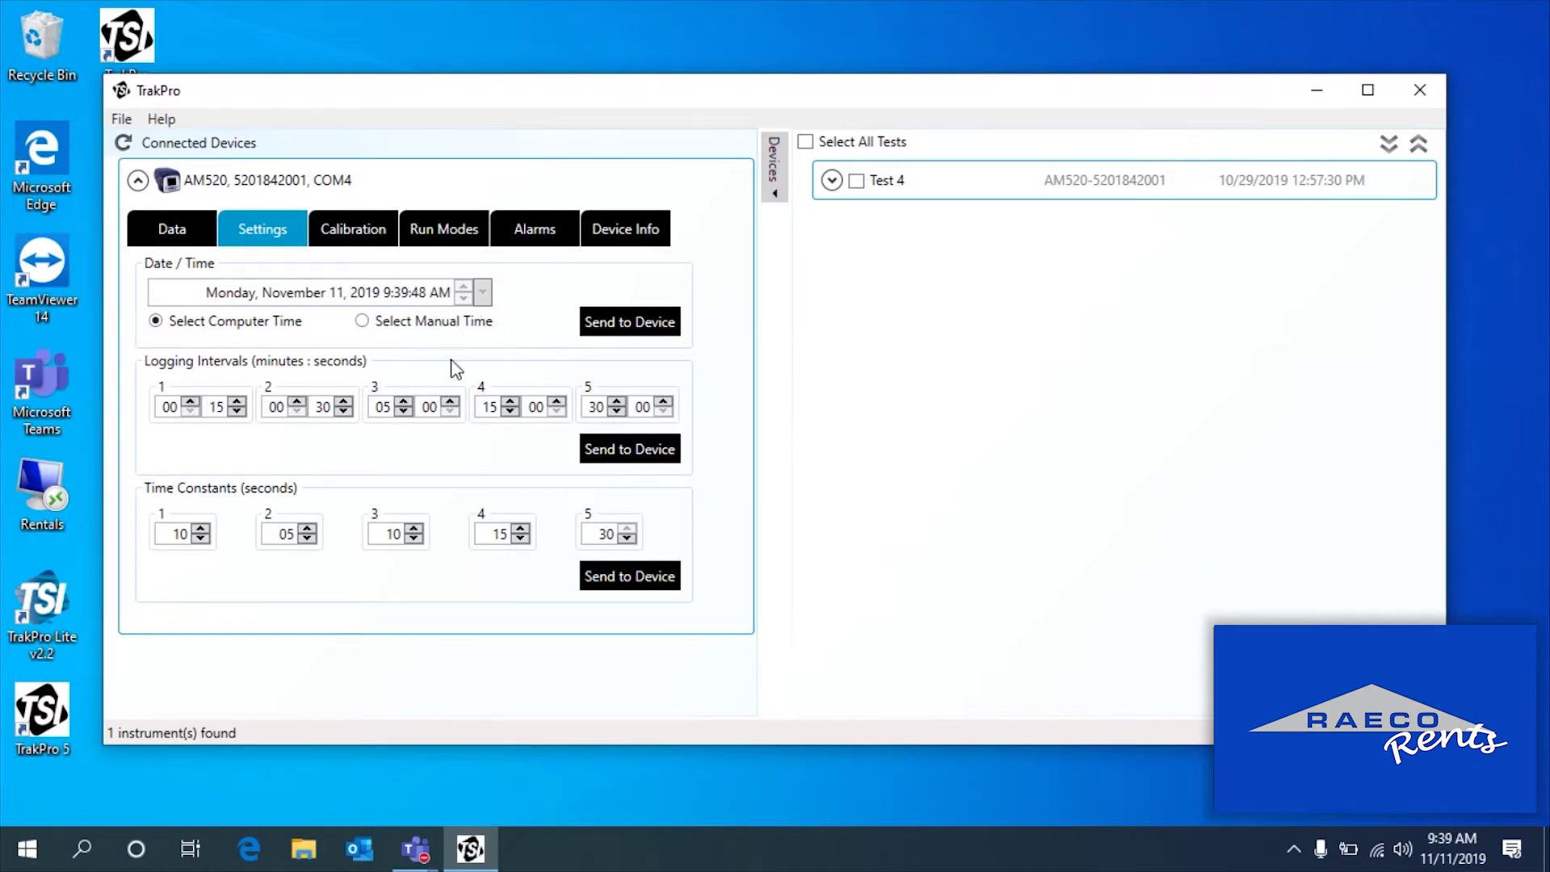
click(350, 234)
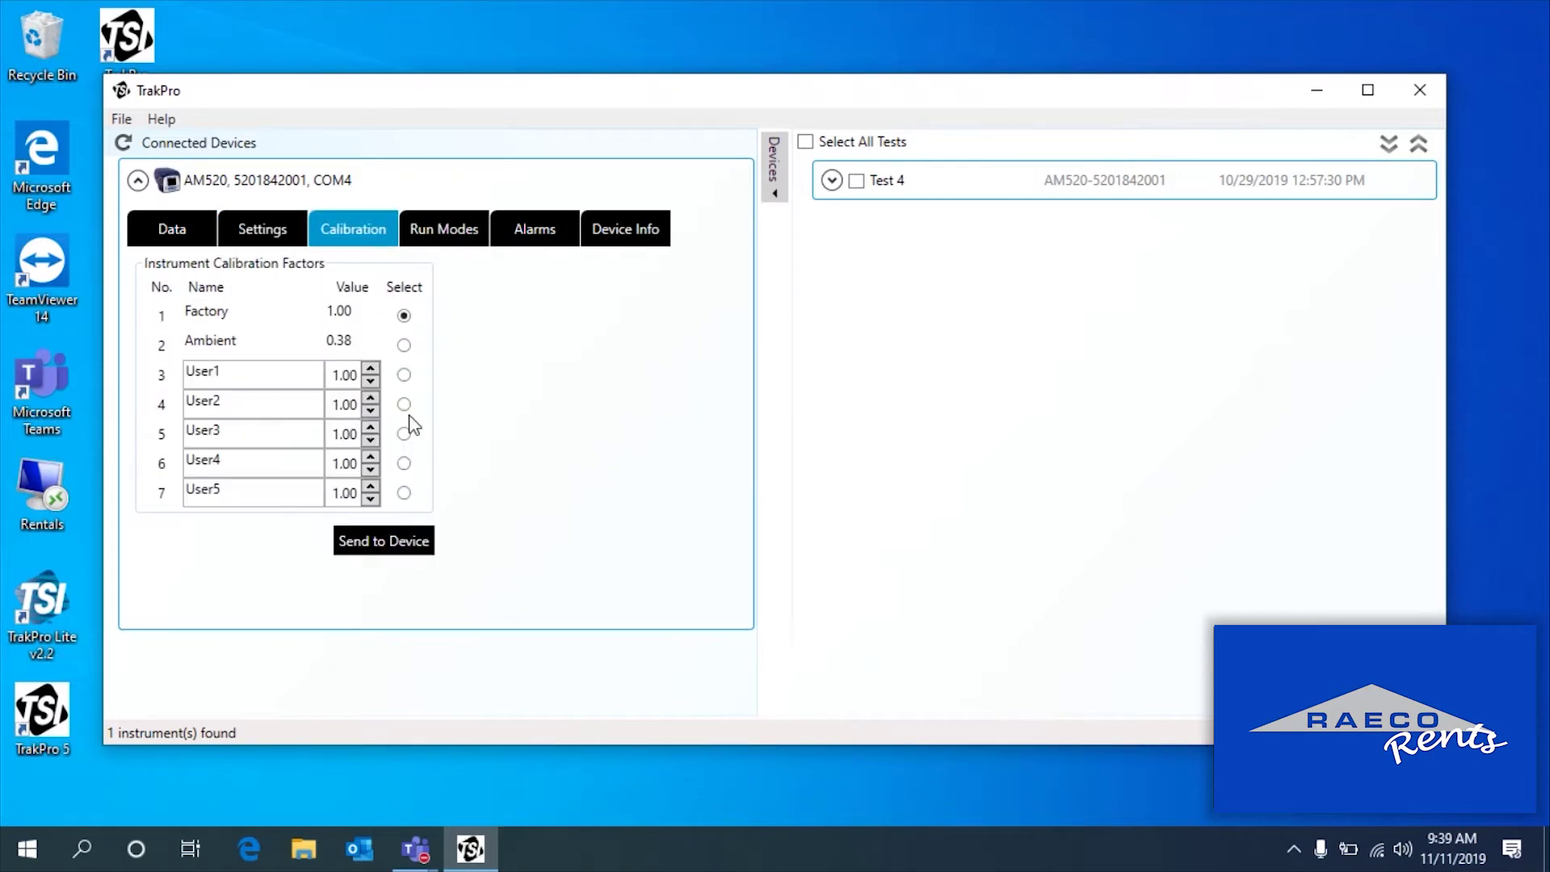
click(452, 230)
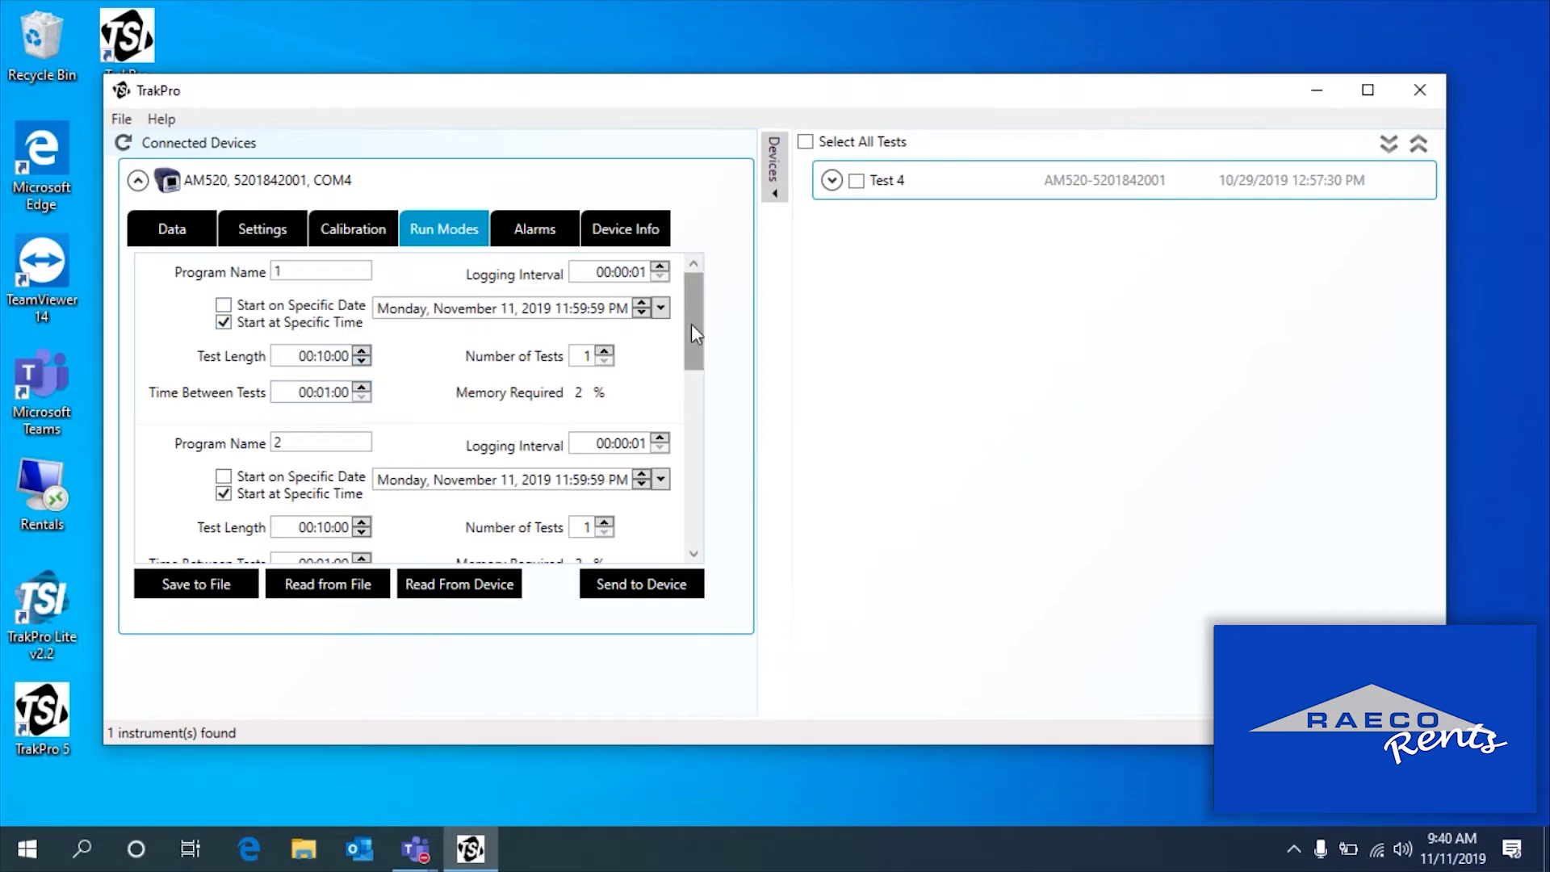
drag(691, 324, 694, 400)
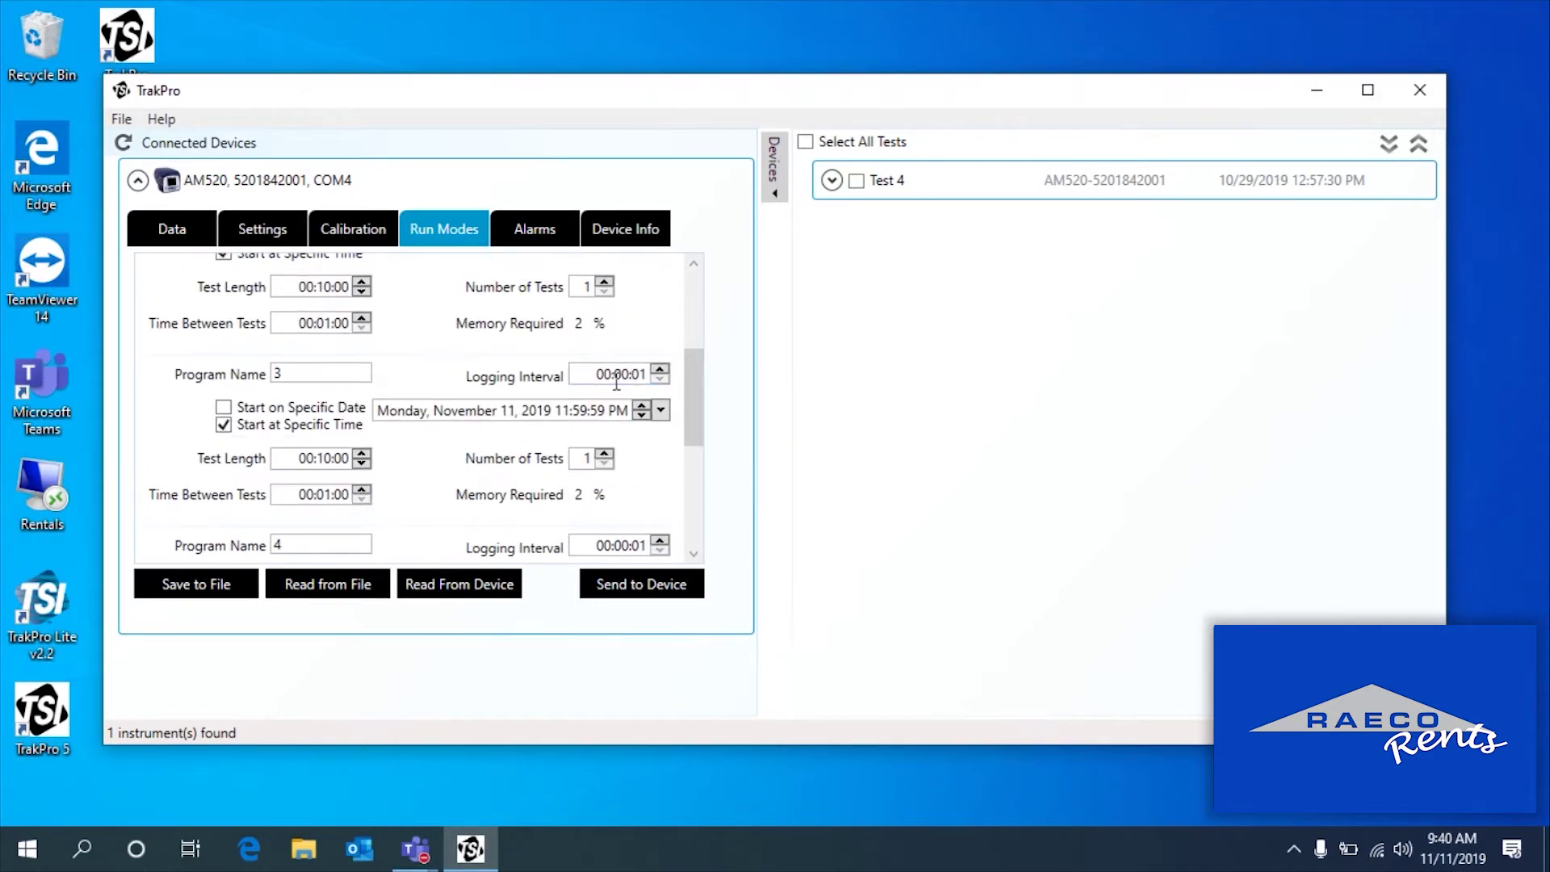
drag(695, 382, 653, 17)
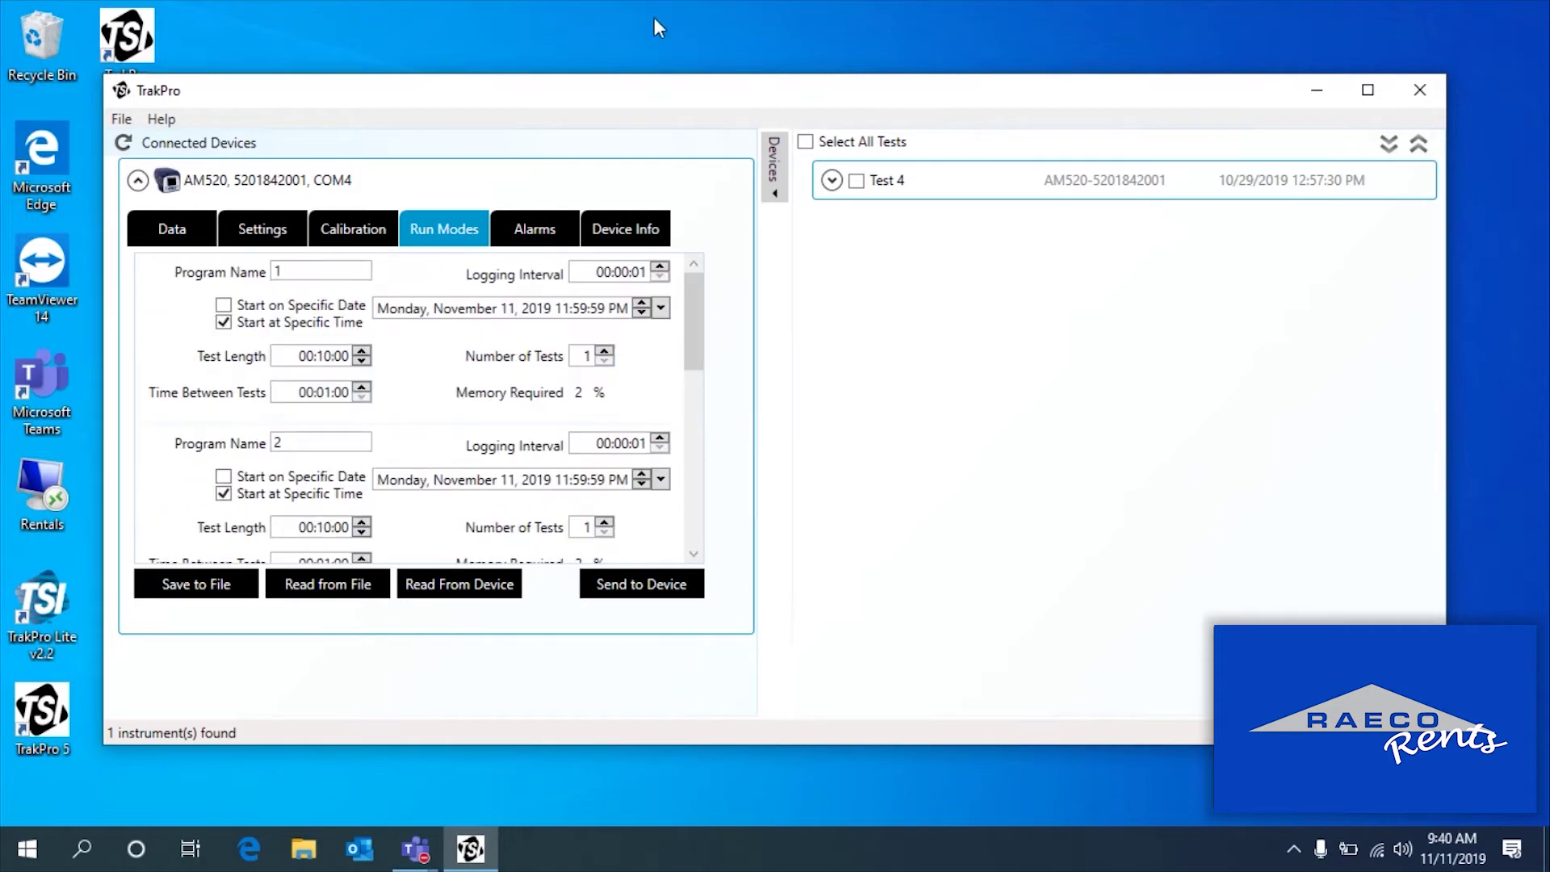
click(535, 233)
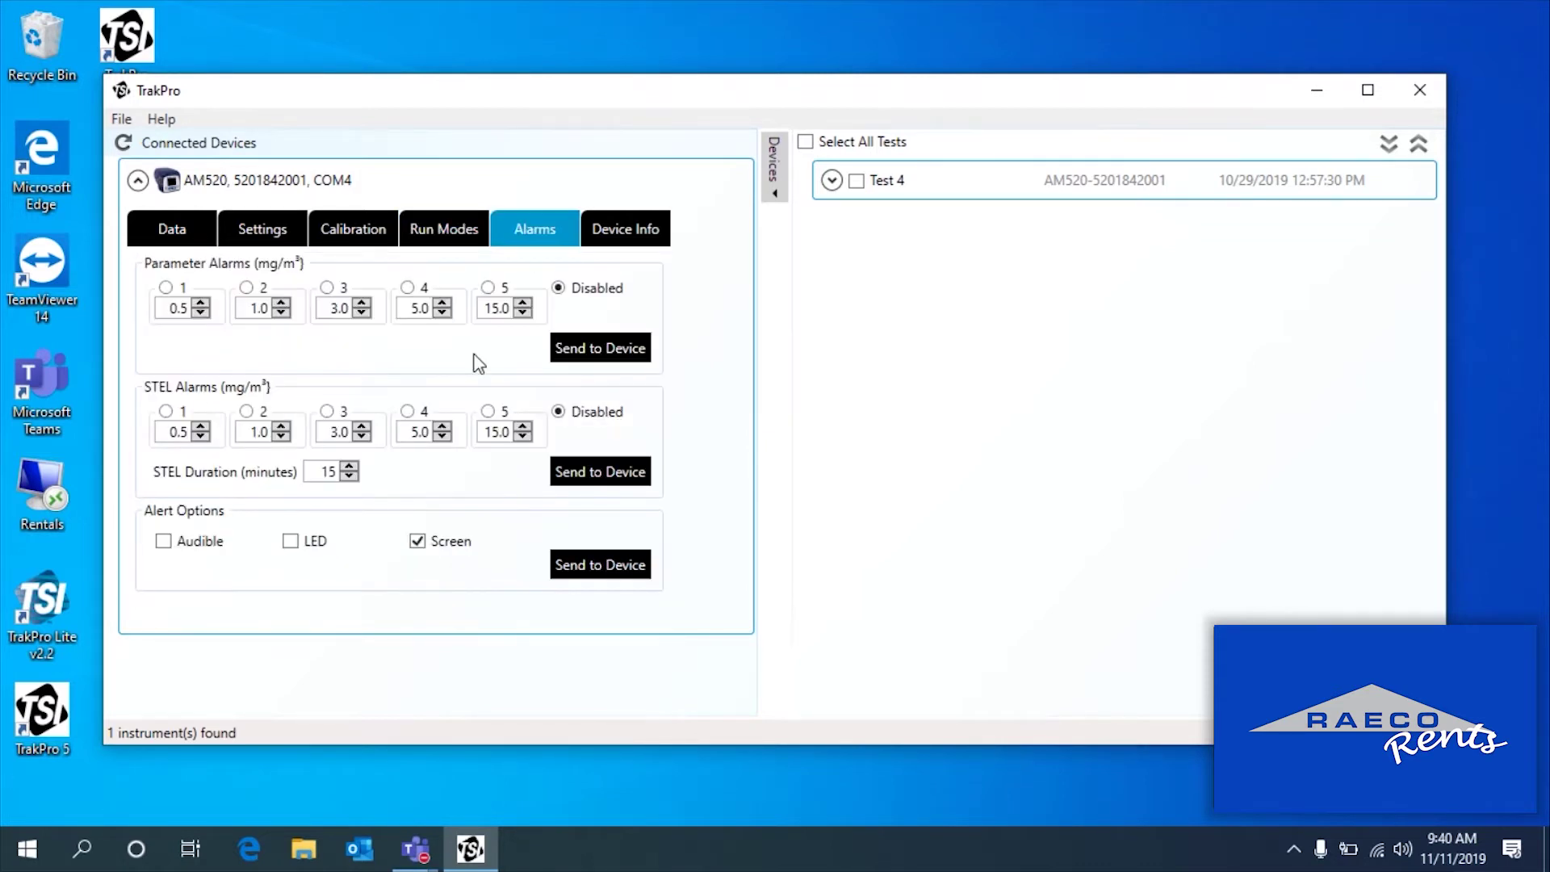
click(665, 236)
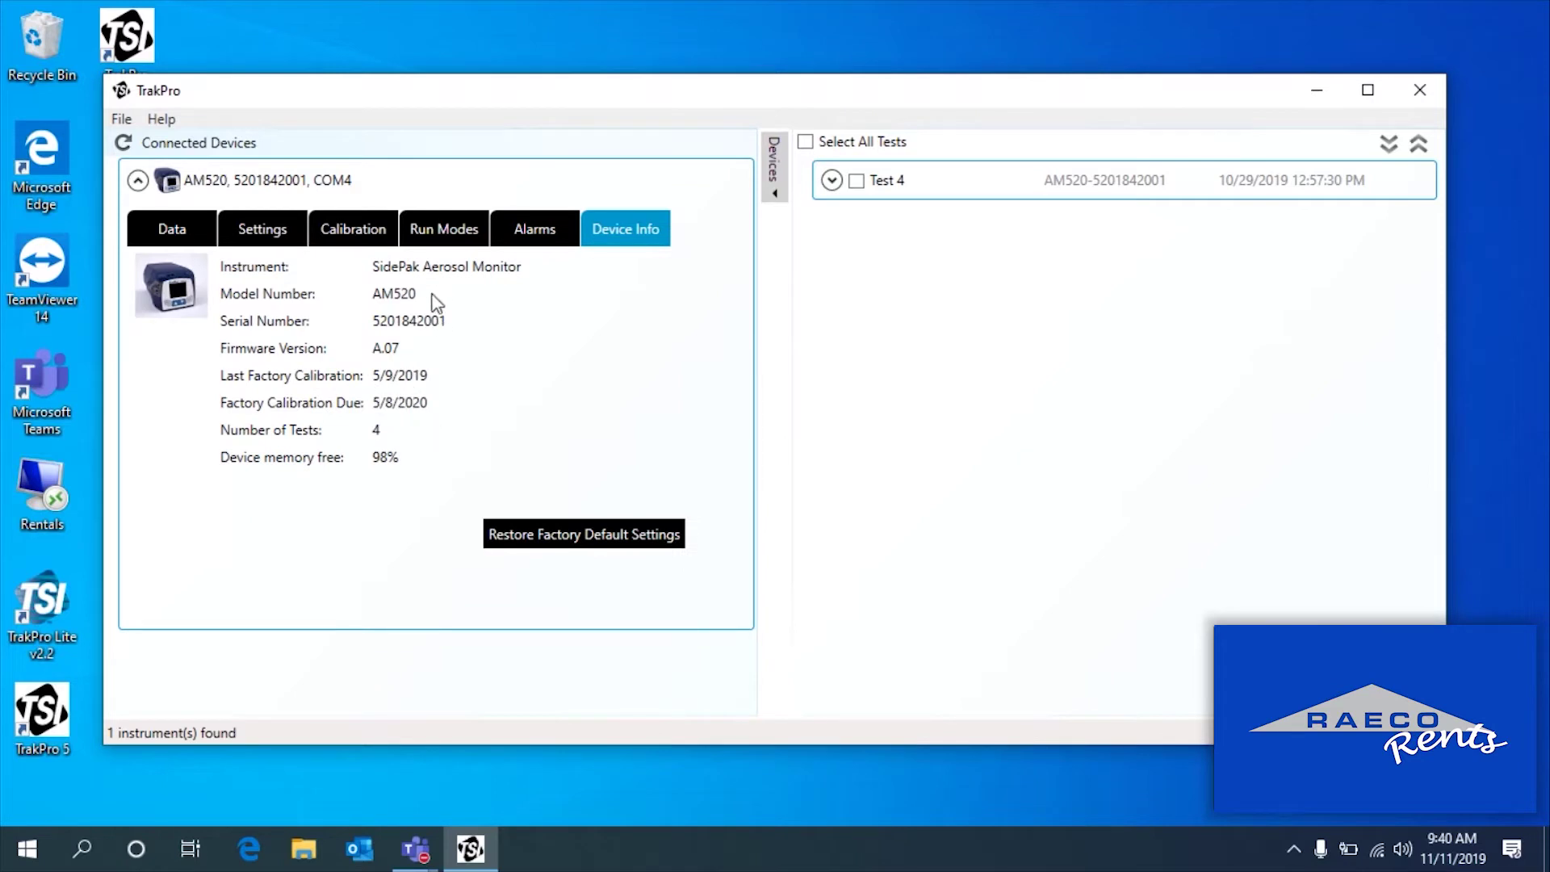
click(201, 239)
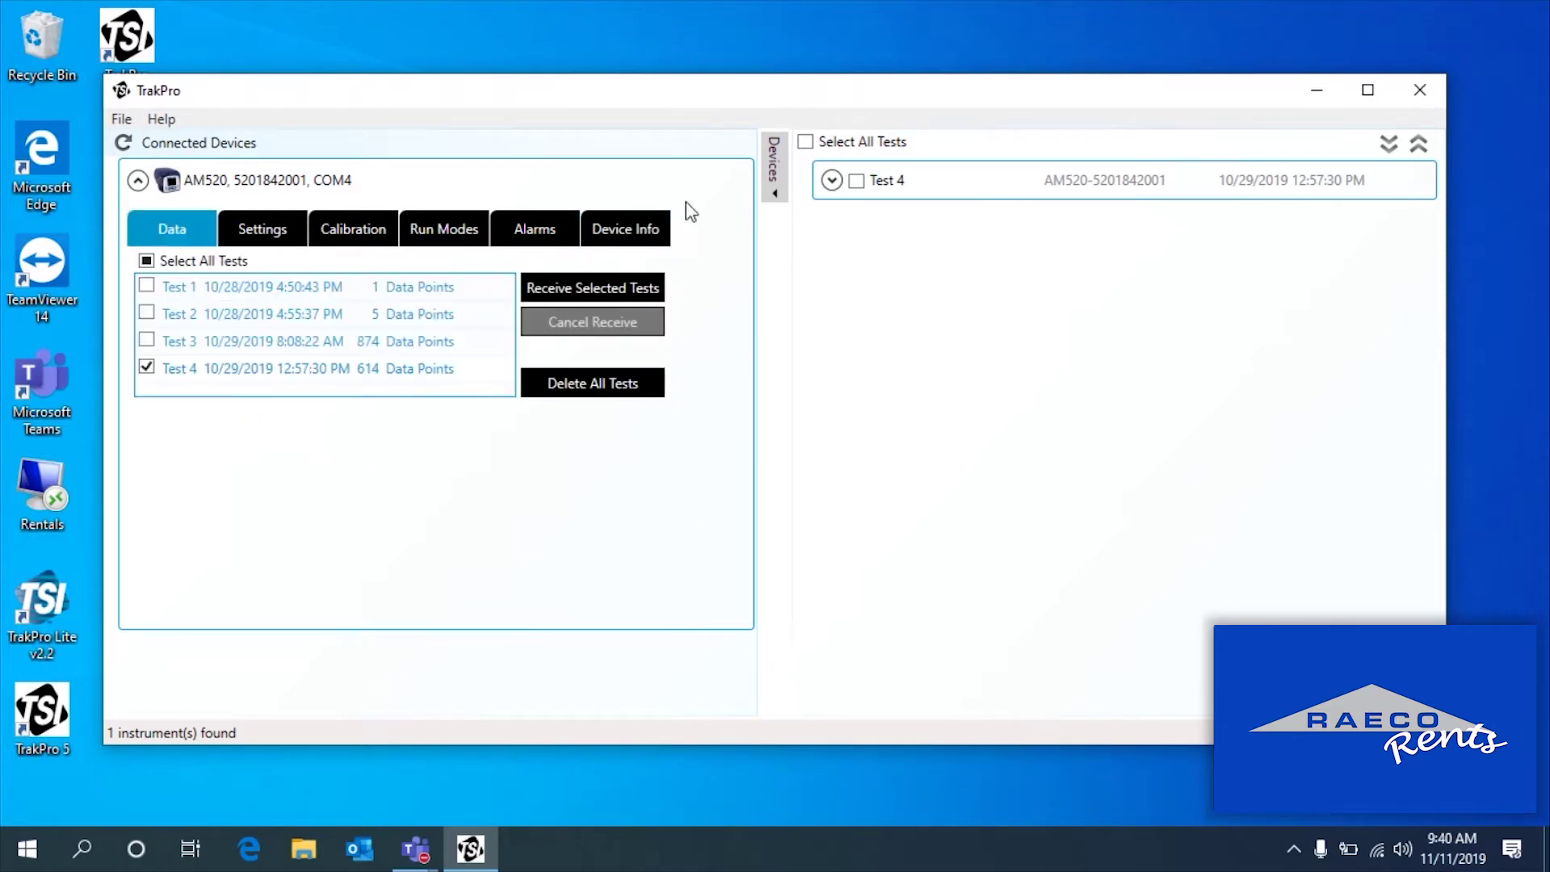
Step: Collapse the devices panel, load Test 4 into the chart and table, and enable Show Statistics
click(778, 194)
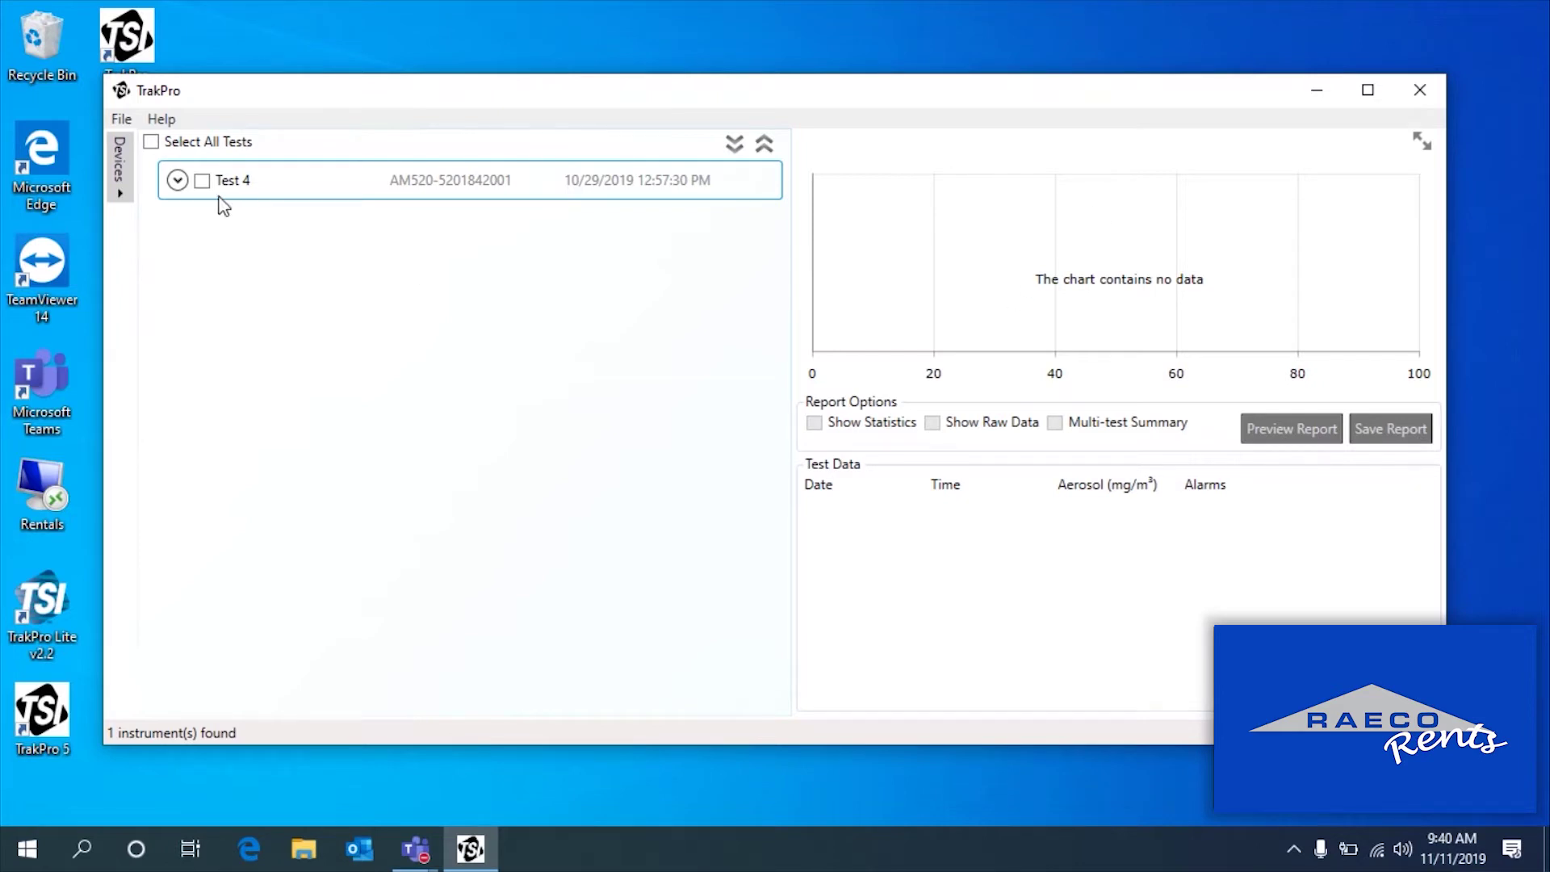
click(202, 181)
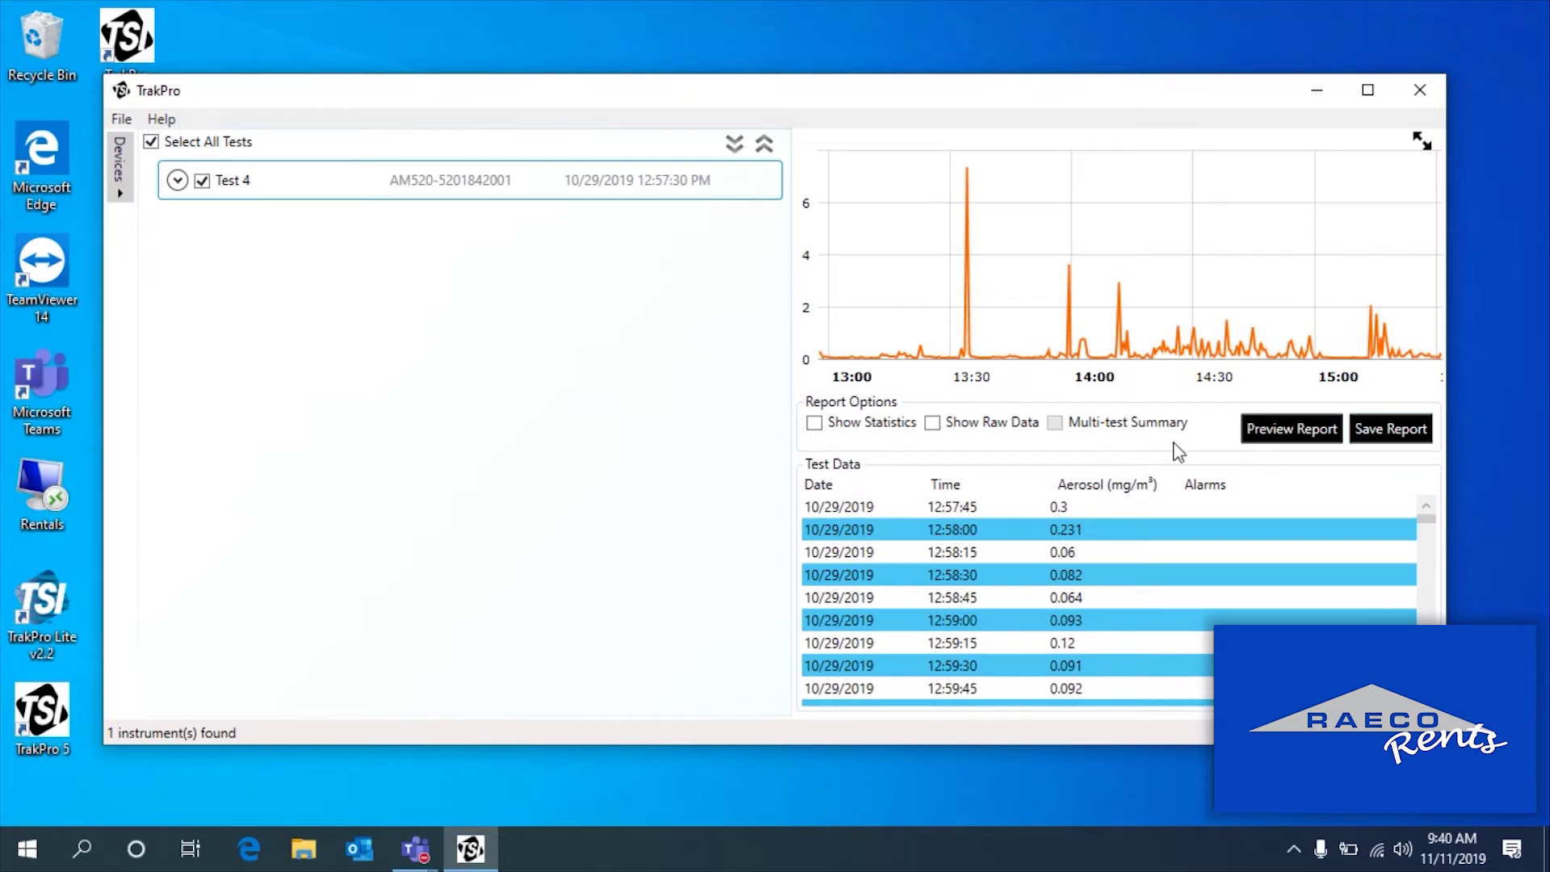
click(814, 423)
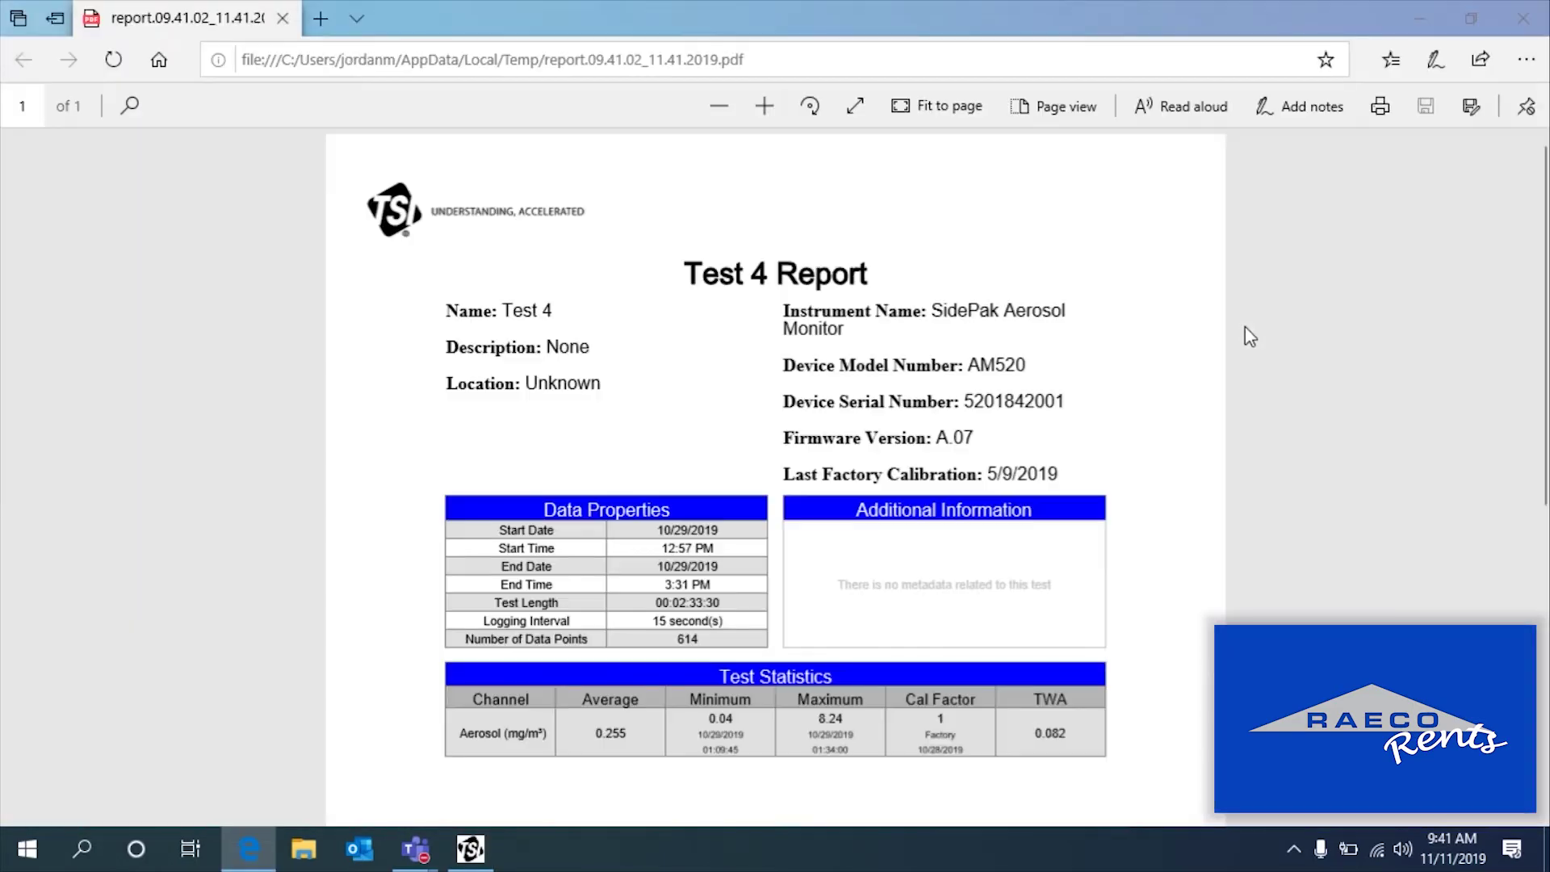
Step: Scroll through the Test 4 statistics report preview in Edge
drag(1544, 246, 1508, 336)
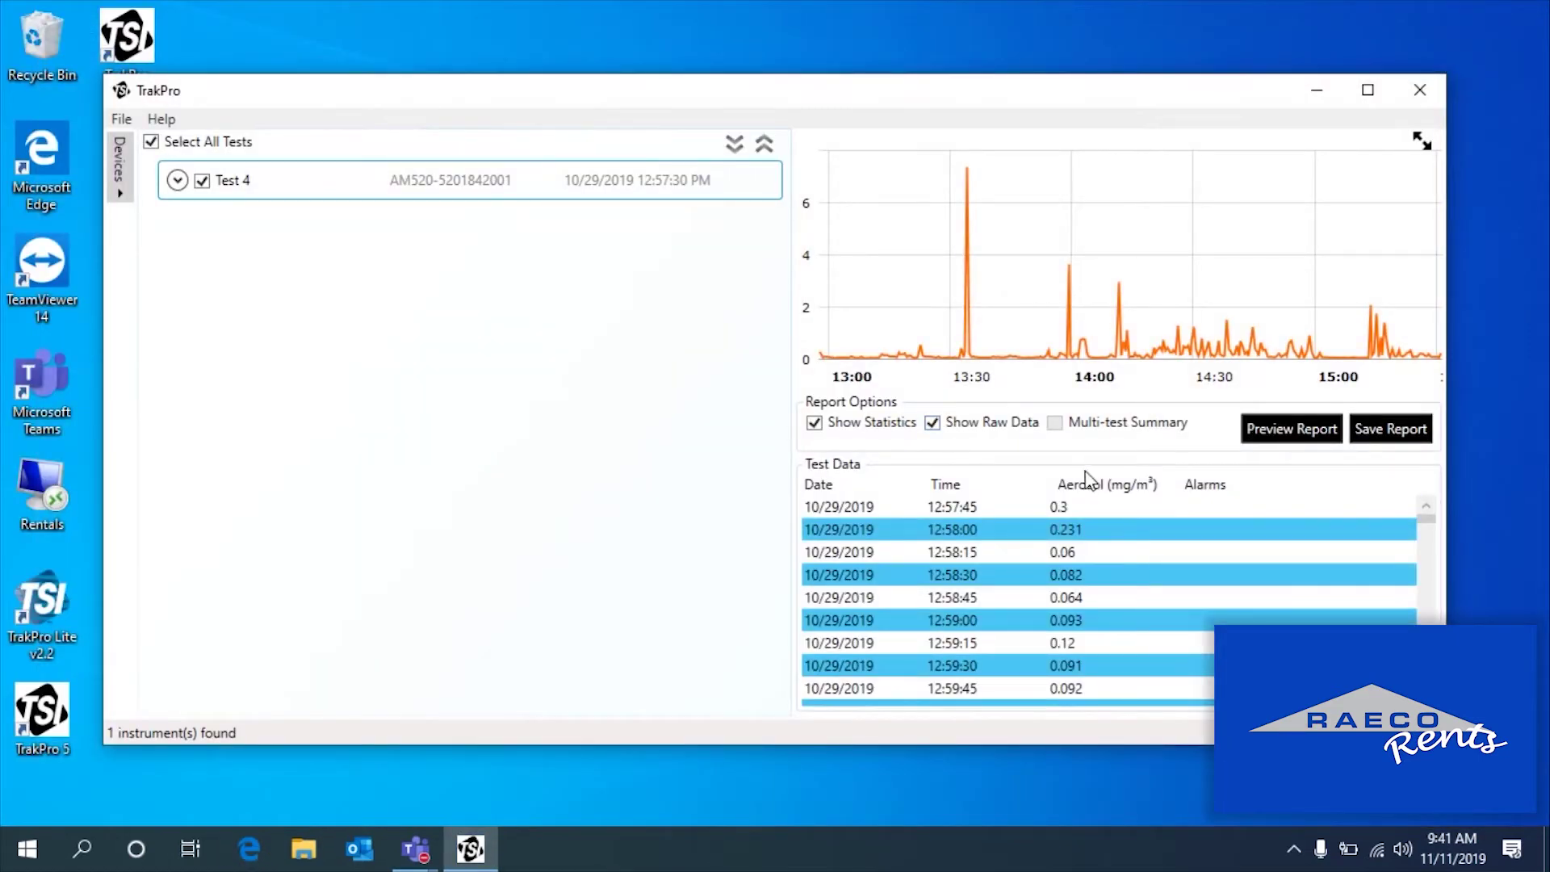
click(1273, 426)
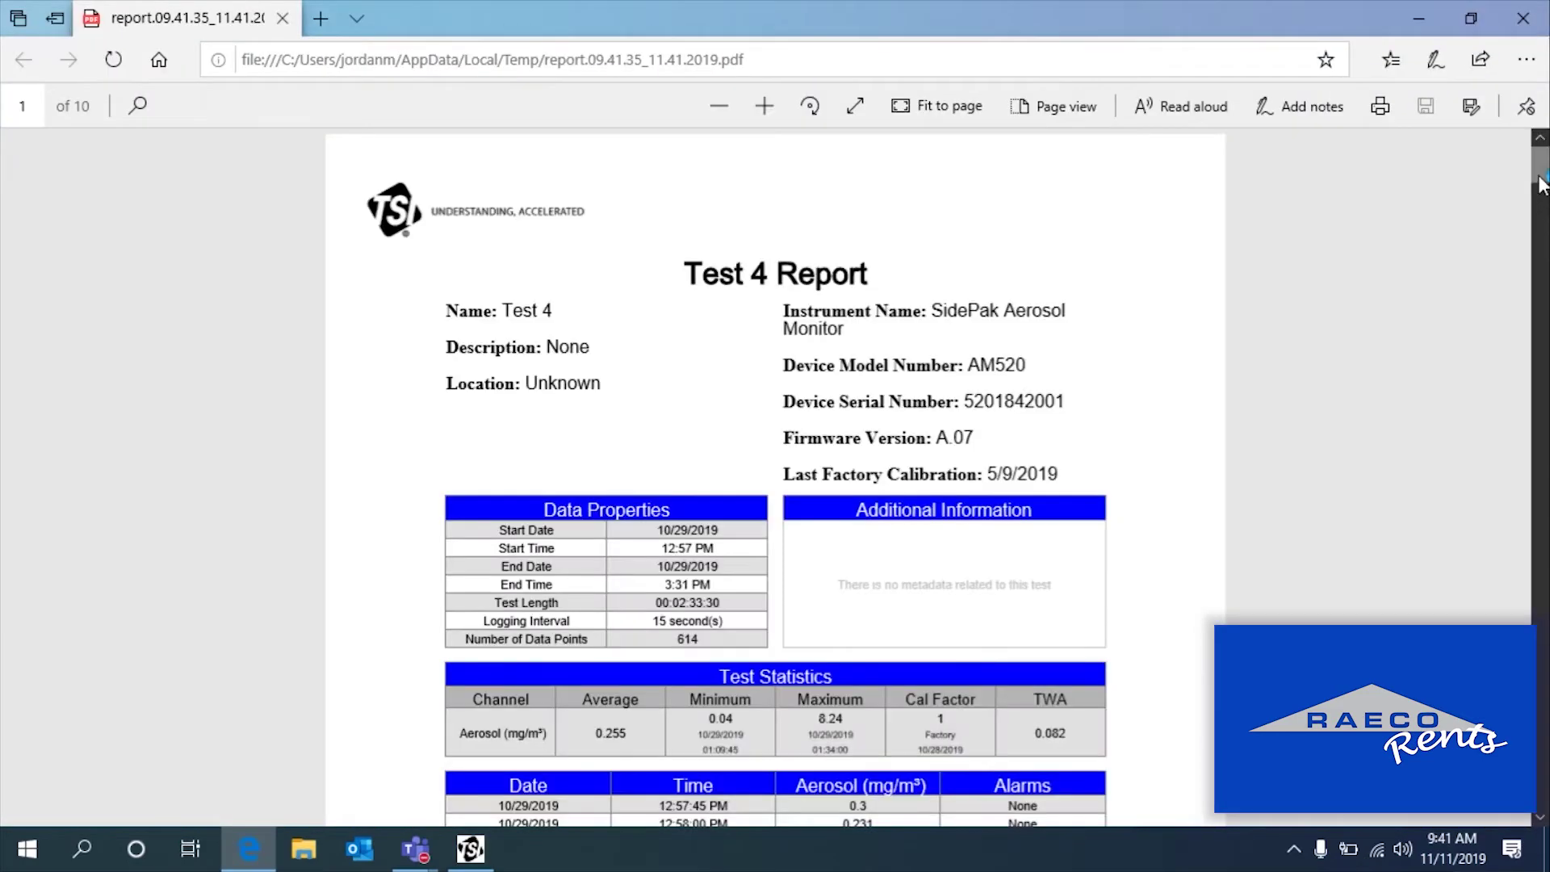
scroll(1542, 188, down, 1)
drag(1542, 188, 1542, 255)
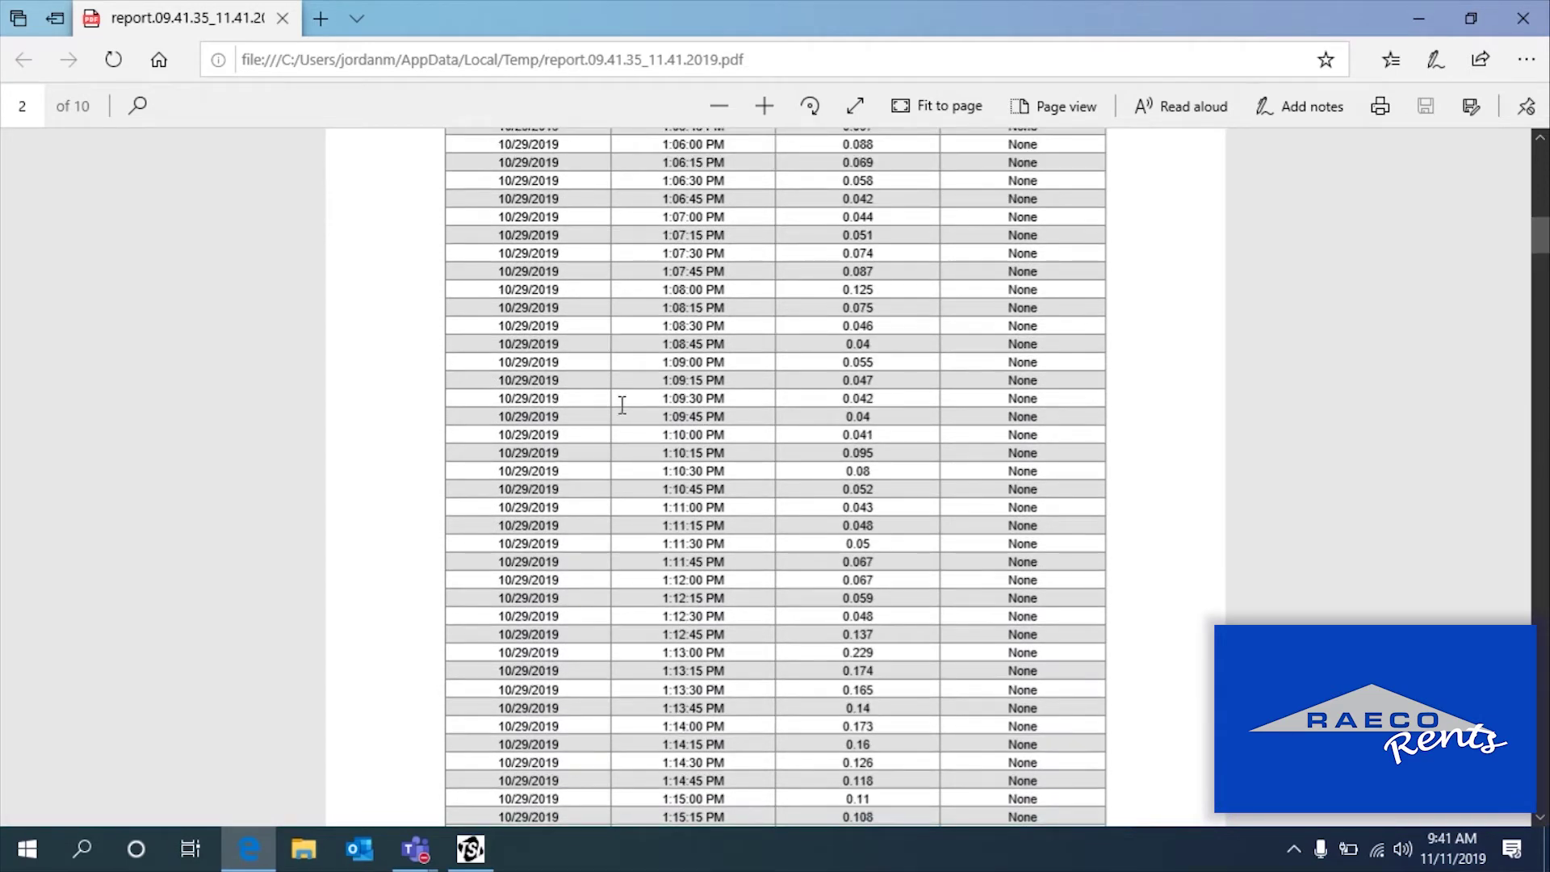
drag(1544, 269, 1542, 200)
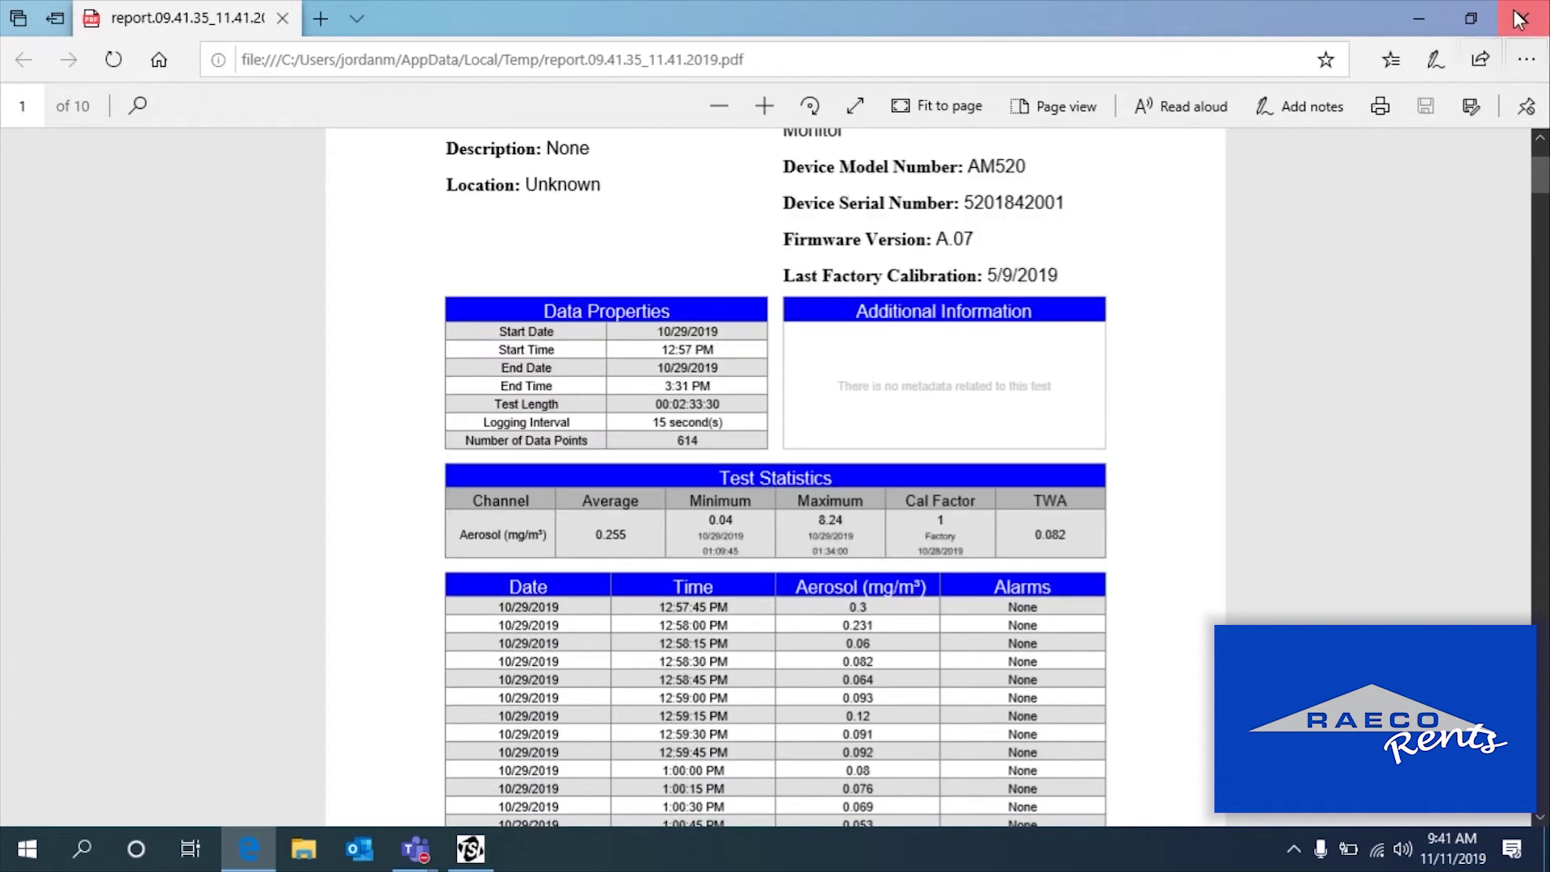
click(1519, 20)
click(1381, 438)
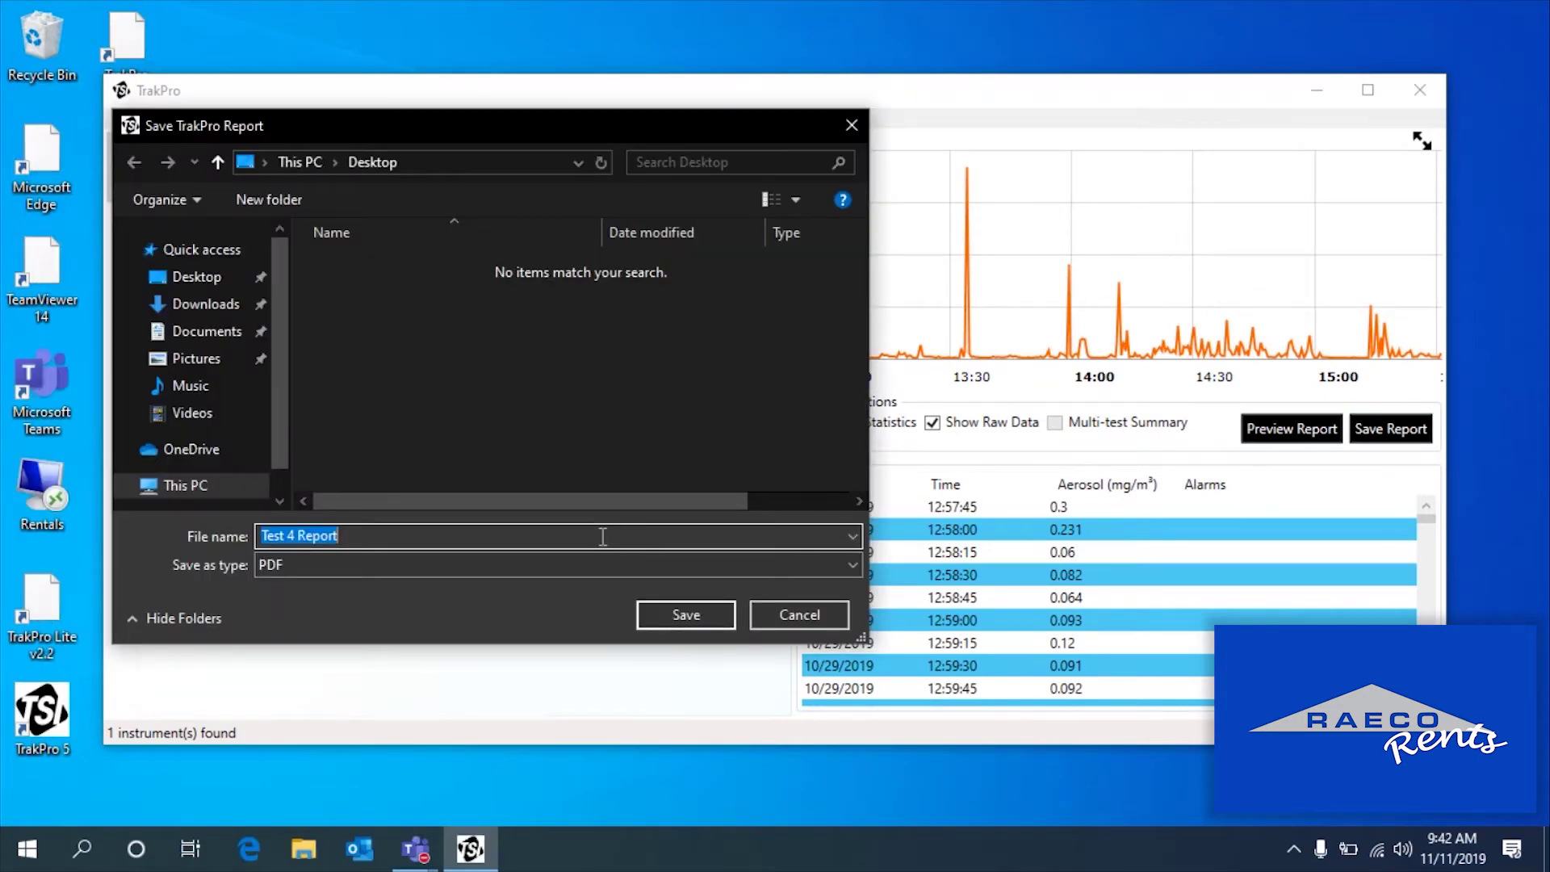
Step: Save the report as the PDF 'James' on the desktop, then minimize and restore TrakPro
text(James)
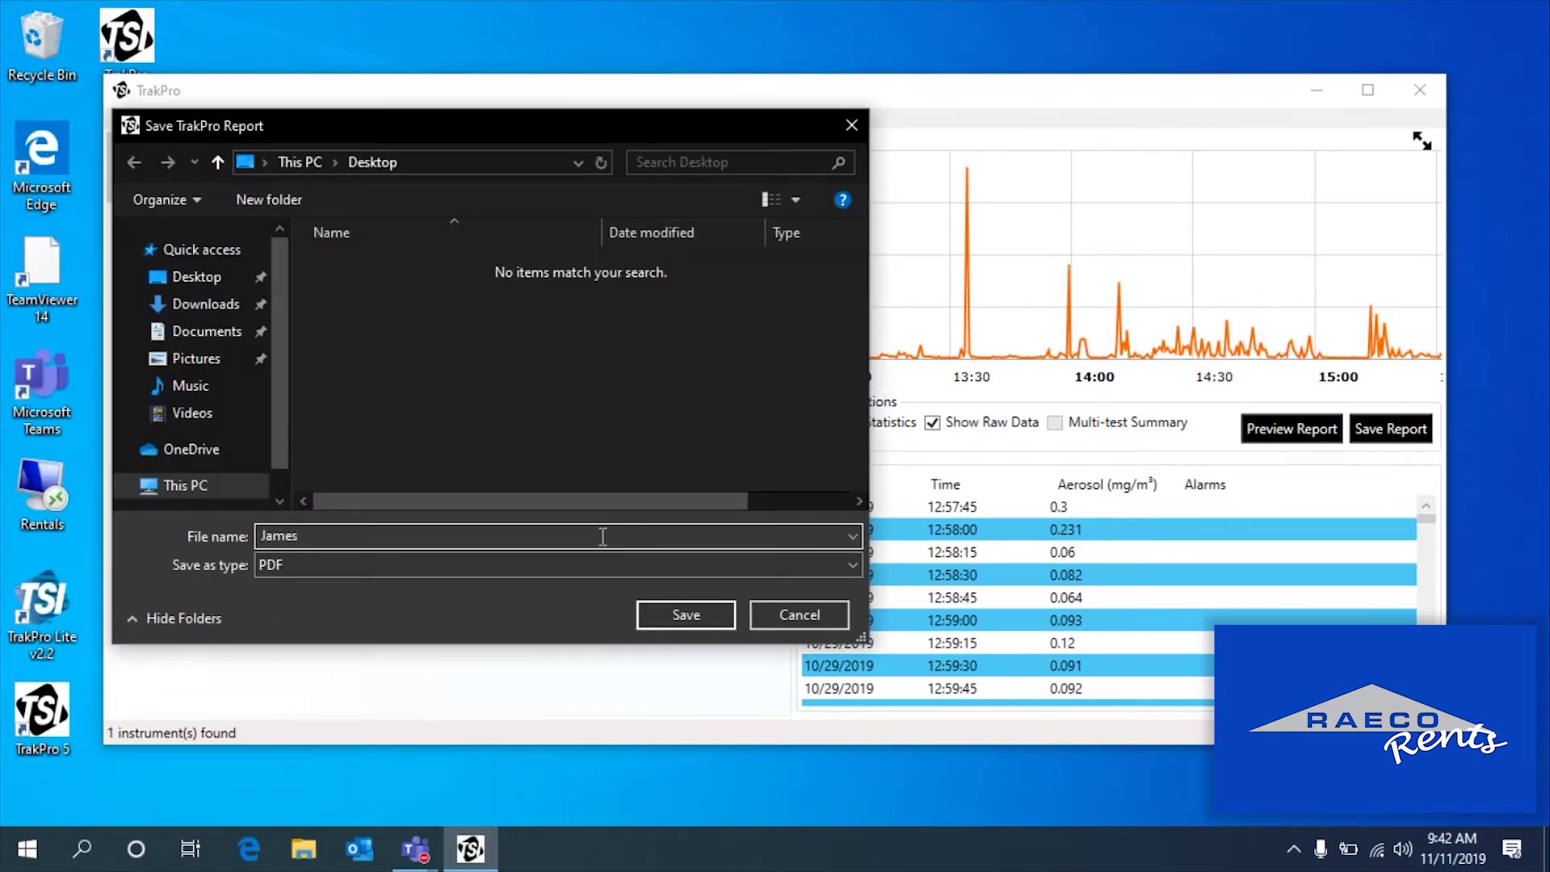
click(666, 606)
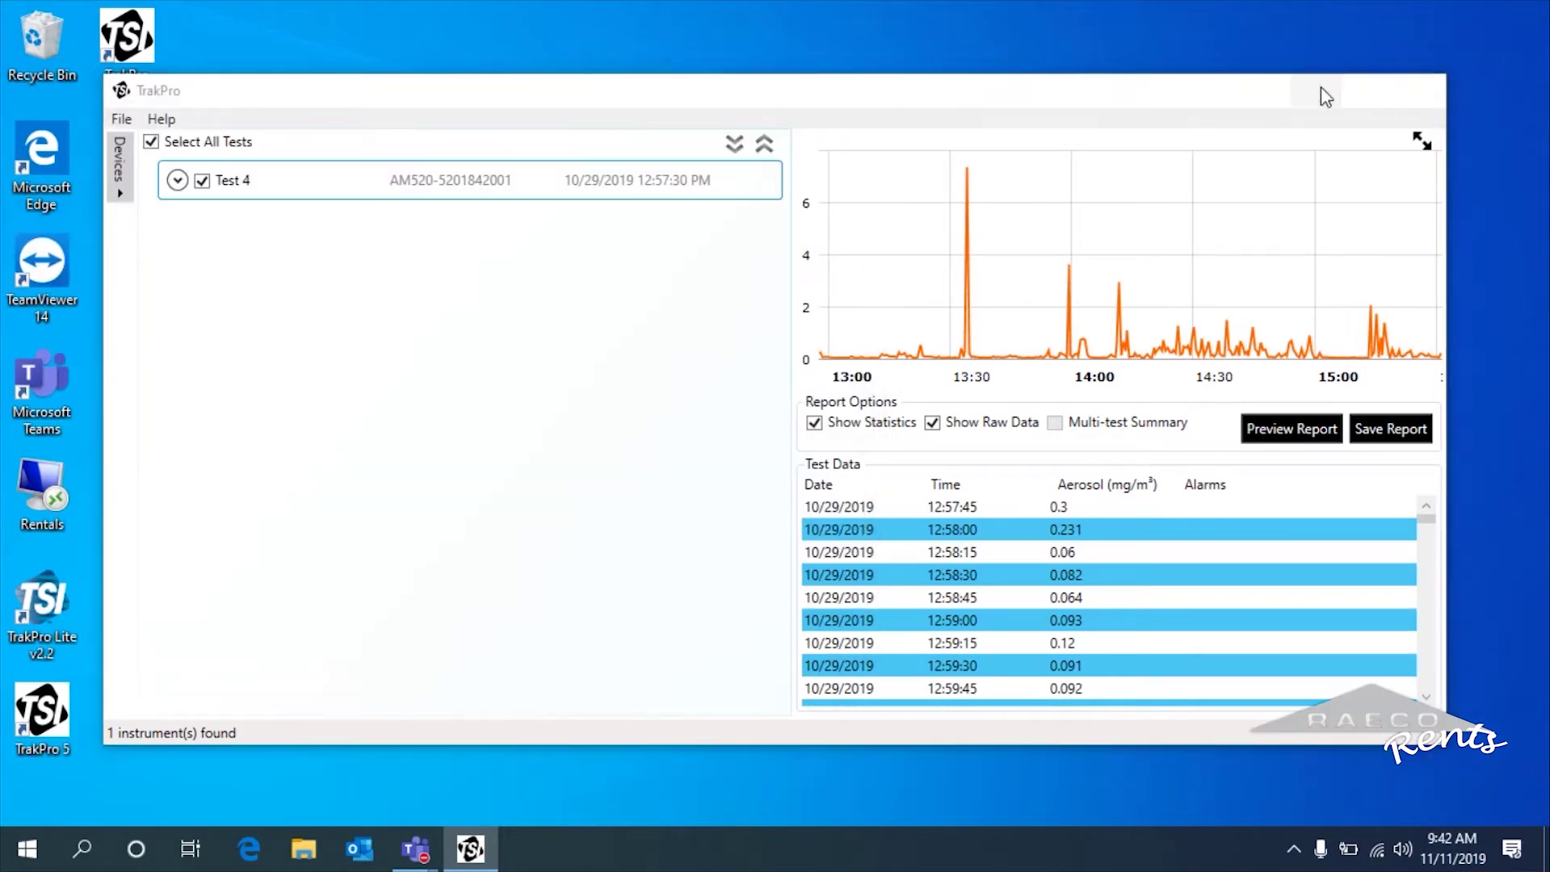
click(1321, 90)
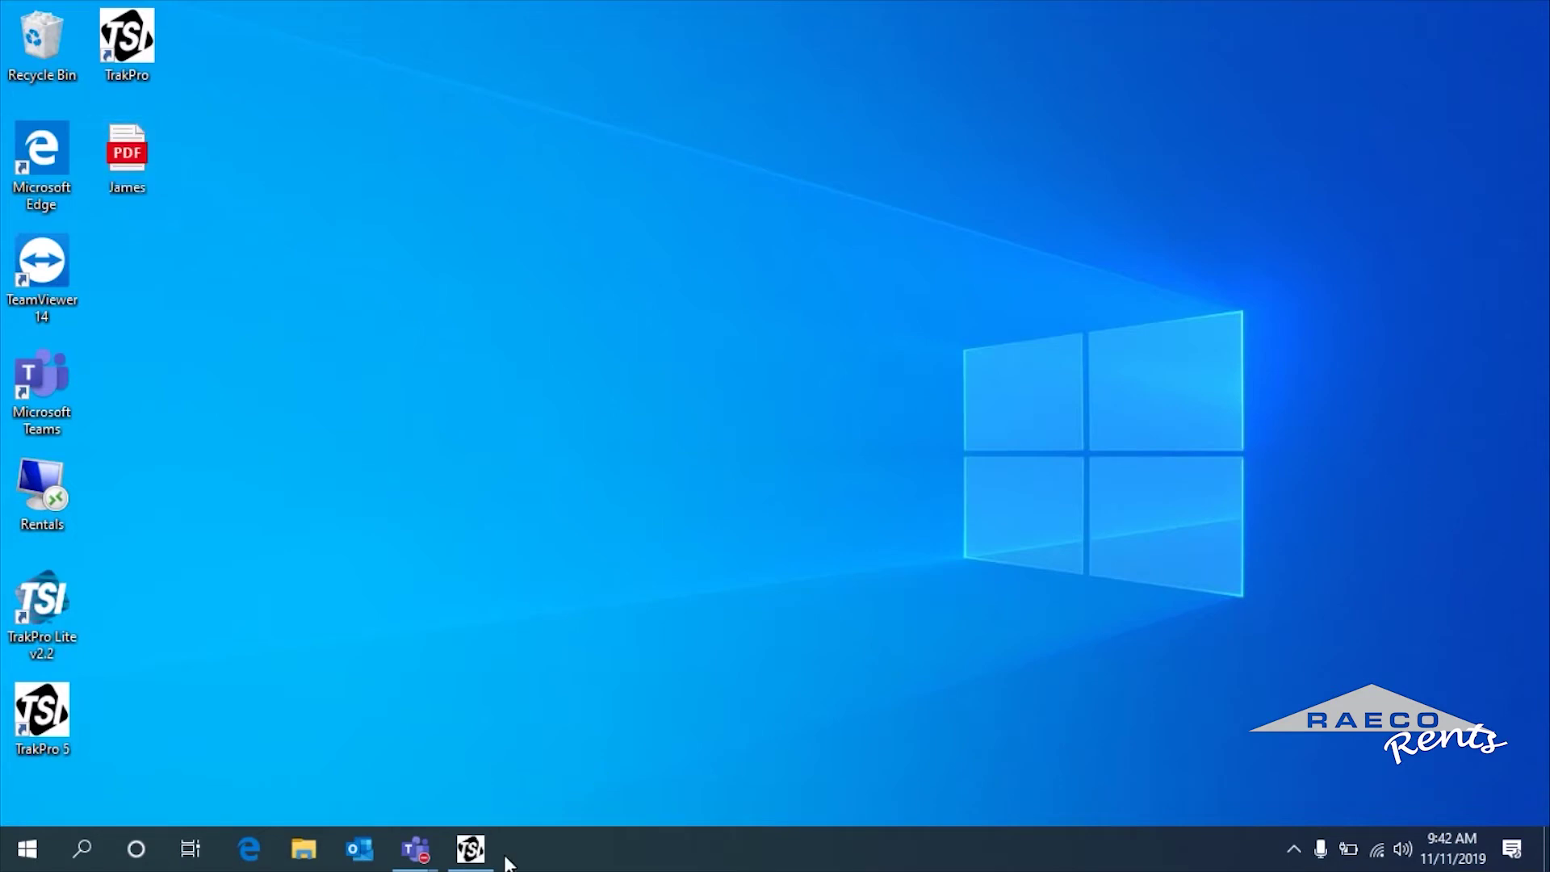
click(468, 856)
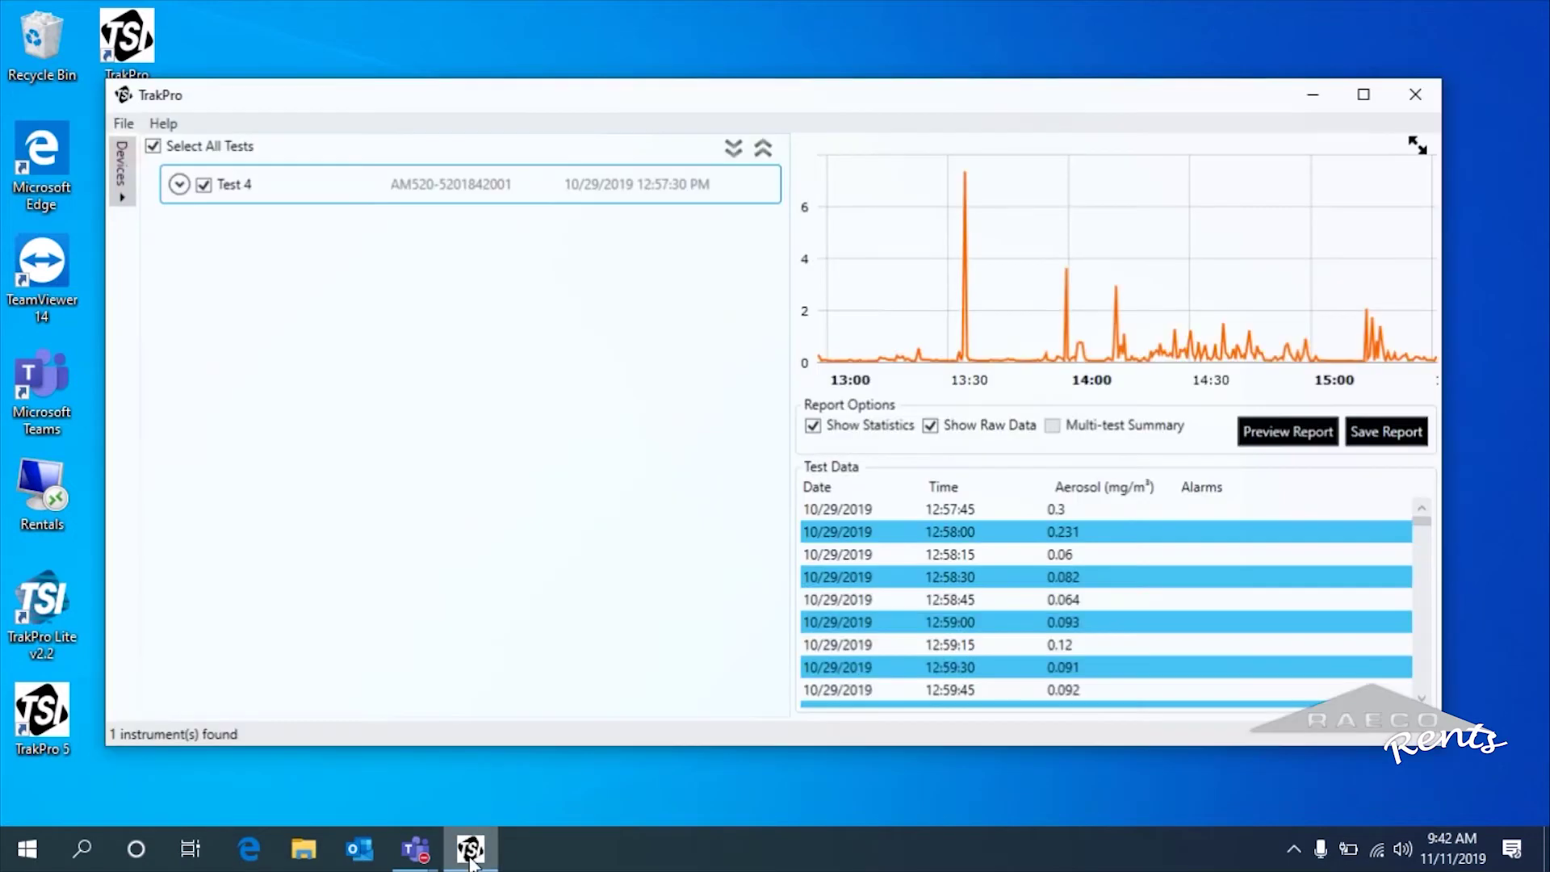
Step: Show the Test 4 graph fullscreen in a maximized window with the Graph Options panel open
click(1423, 146)
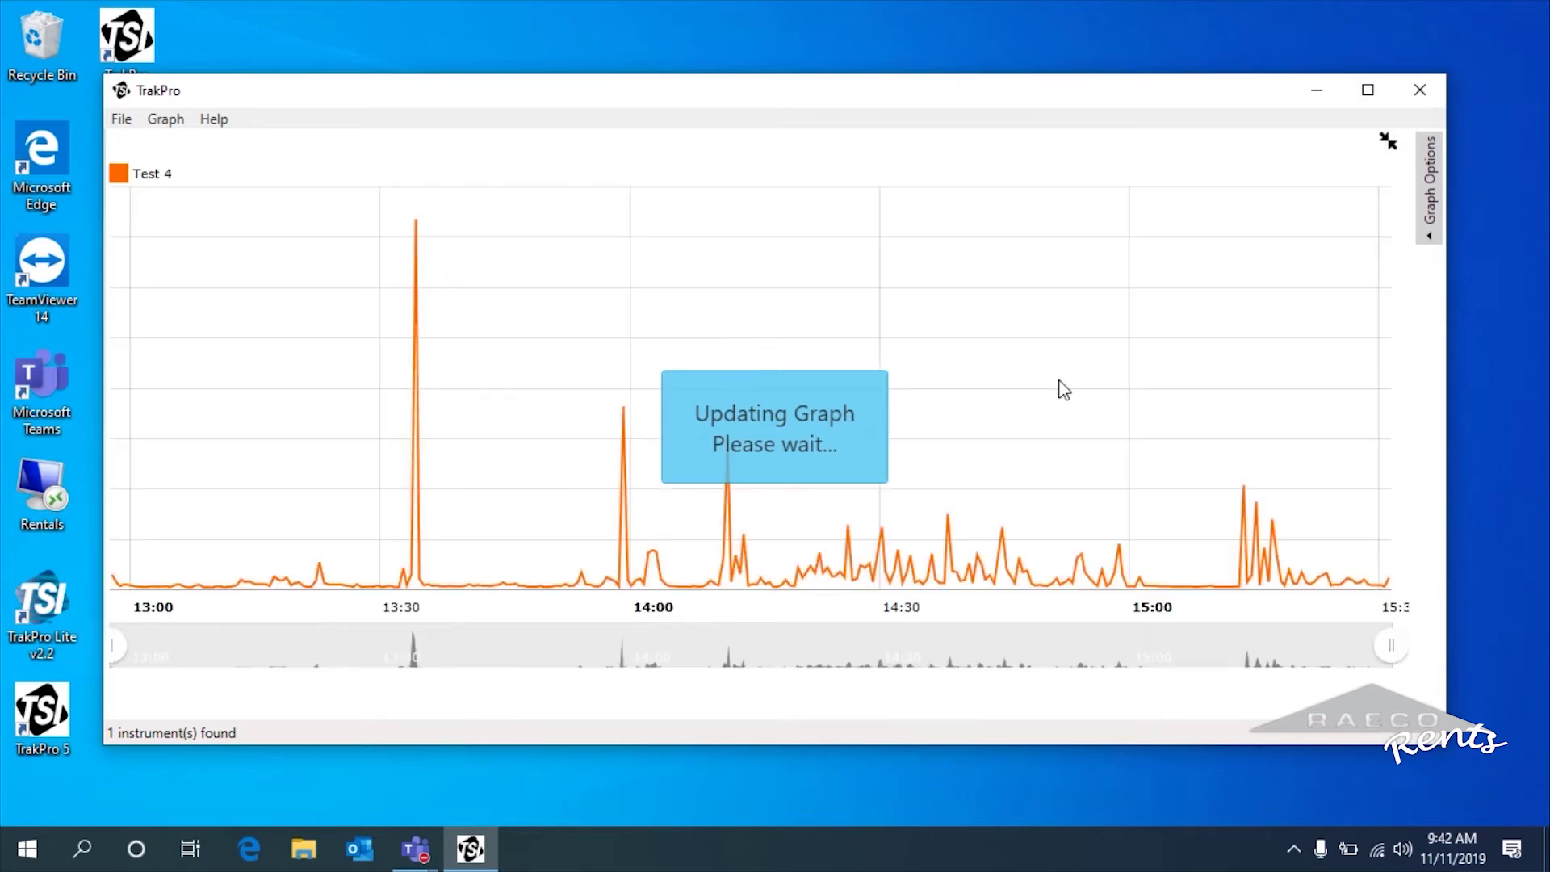
click(1368, 93)
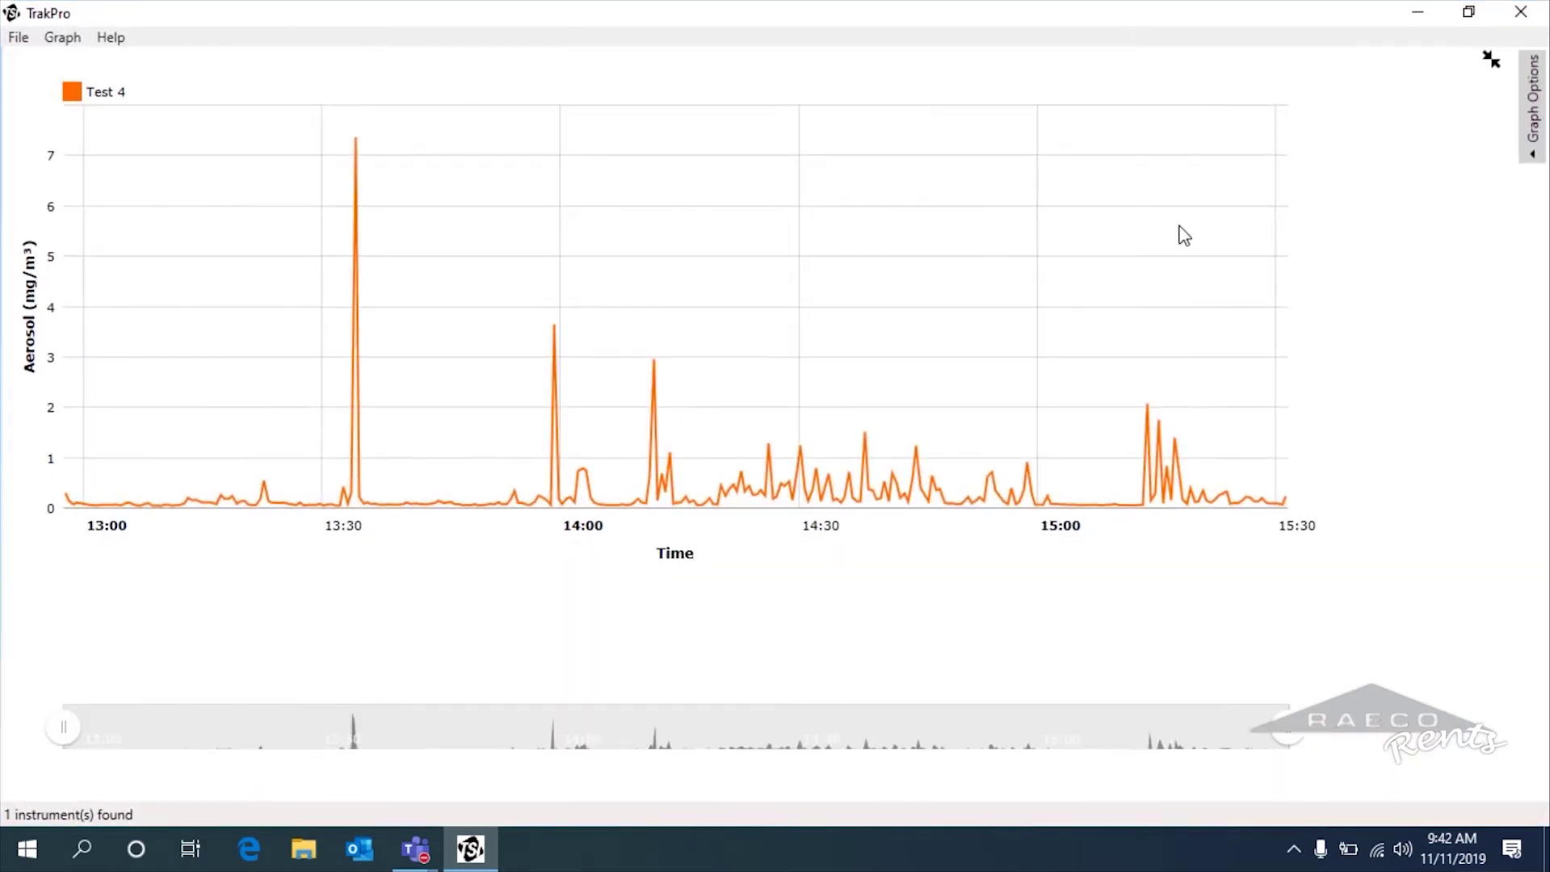
click(1534, 144)
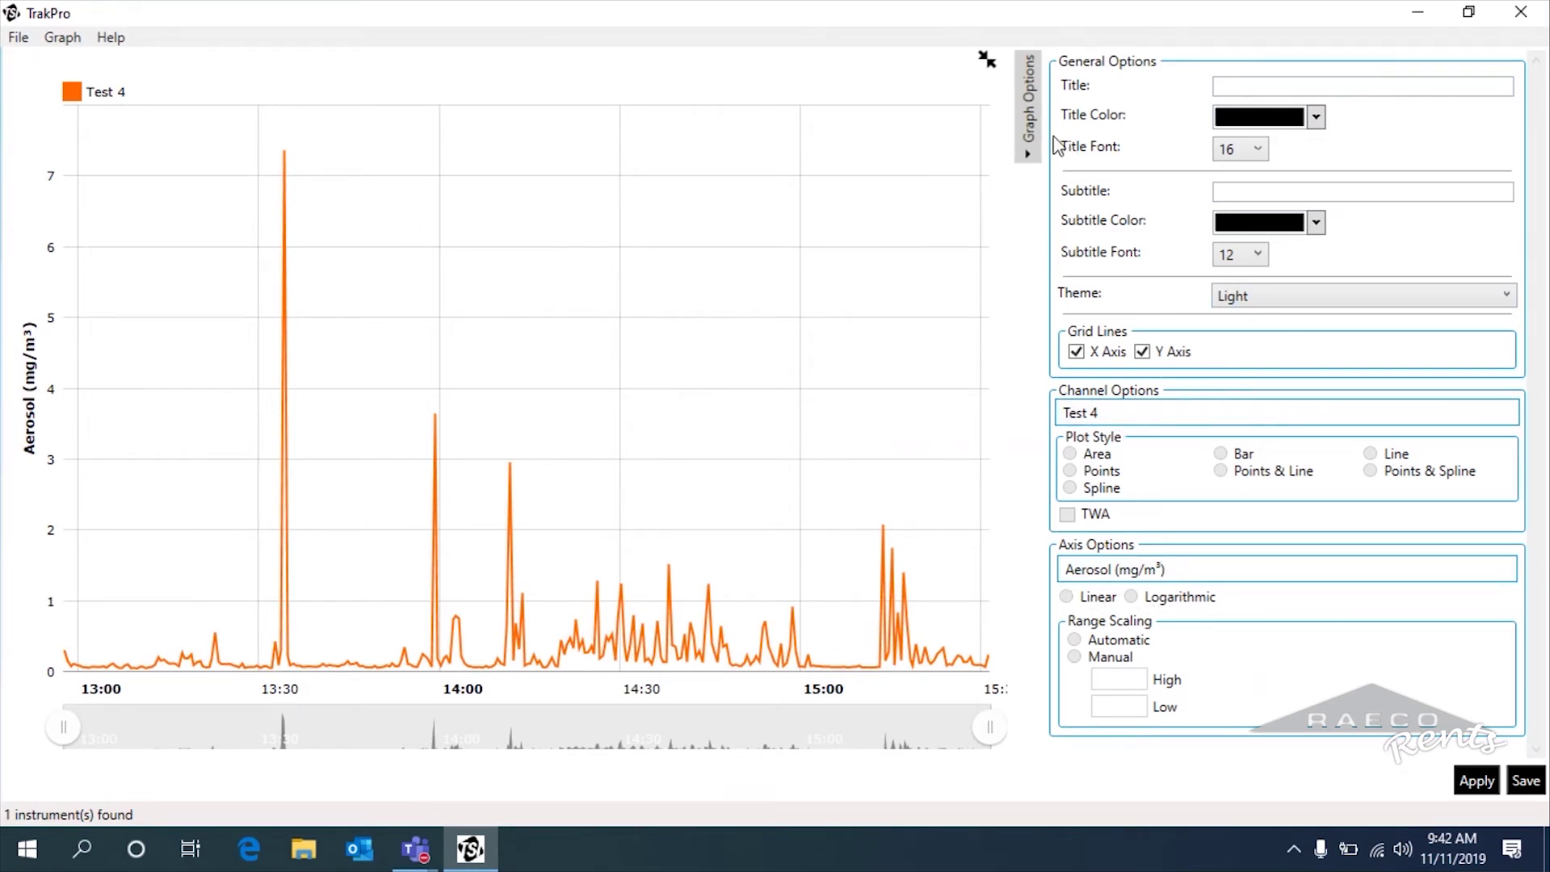
Step: Save the graph options and exit the full-screen graph view
click(1029, 129)
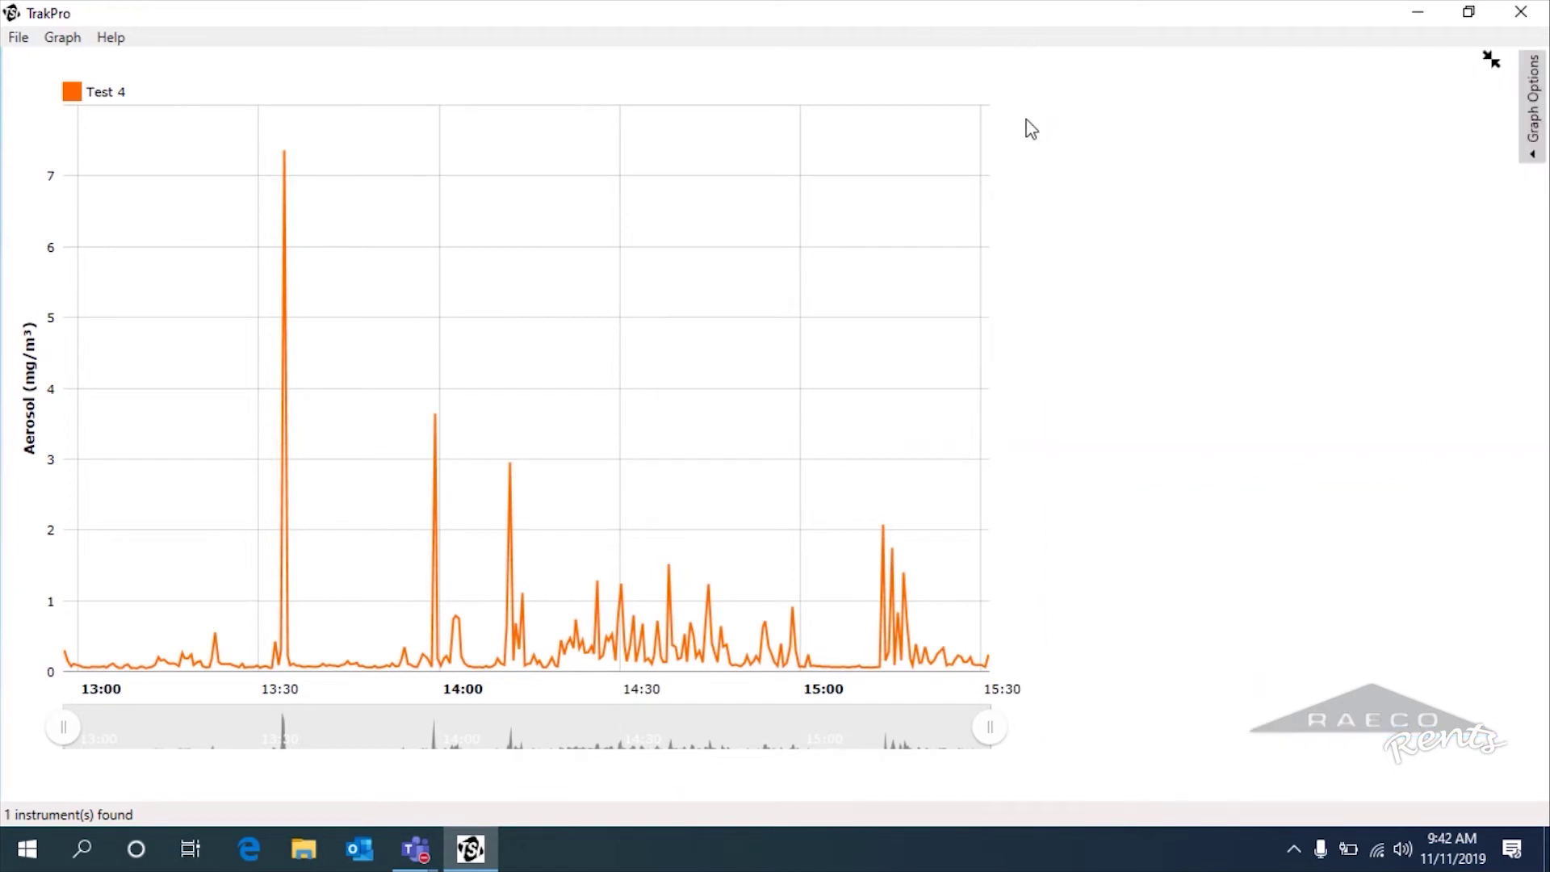
click(1536, 109)
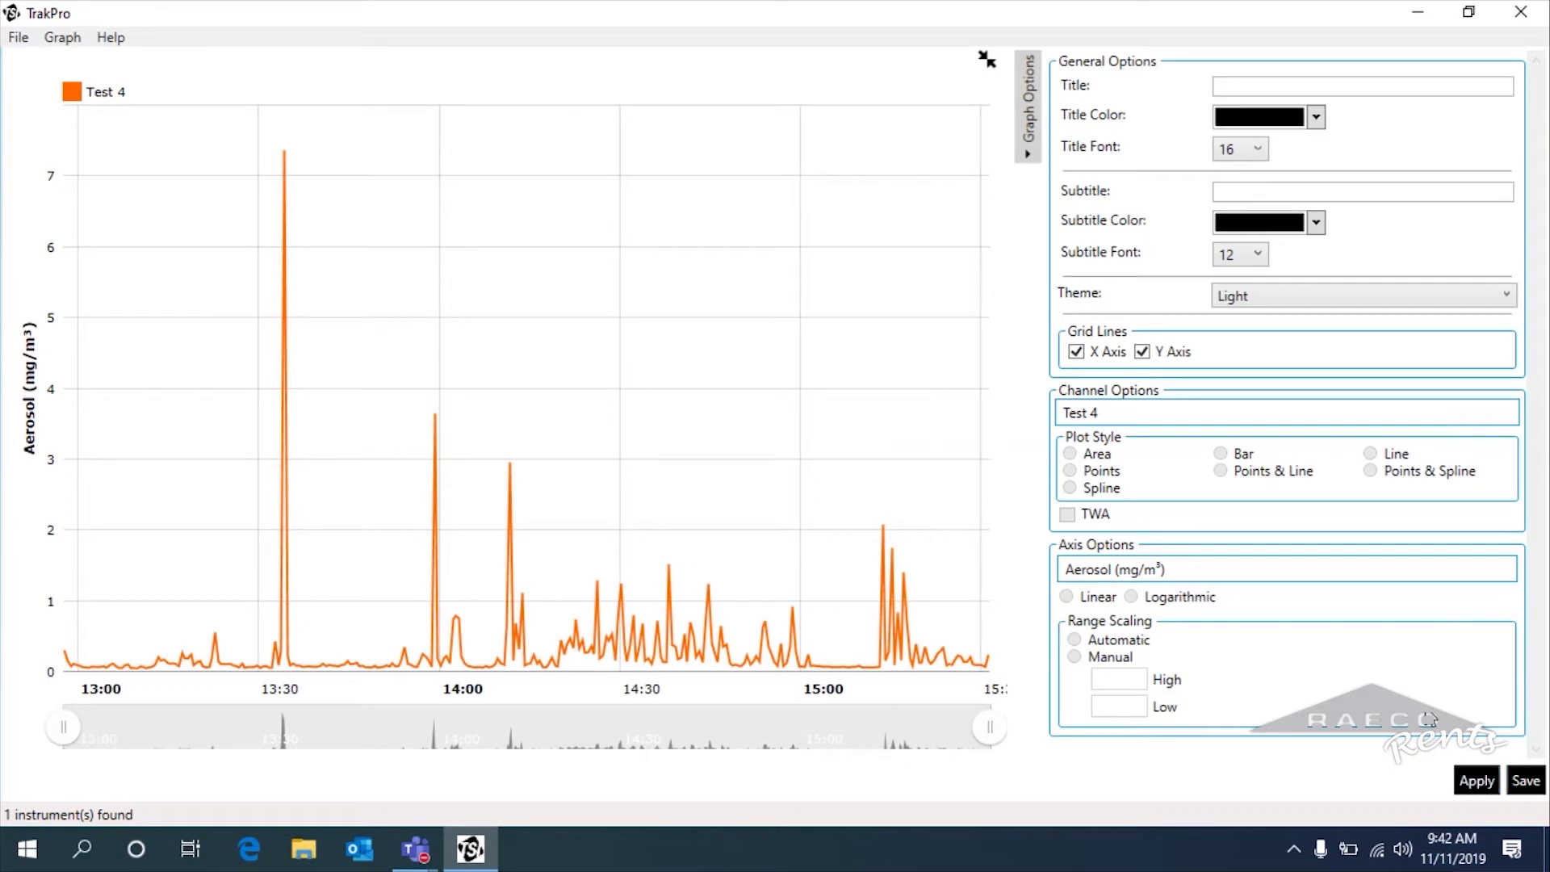
click(1526, 782)
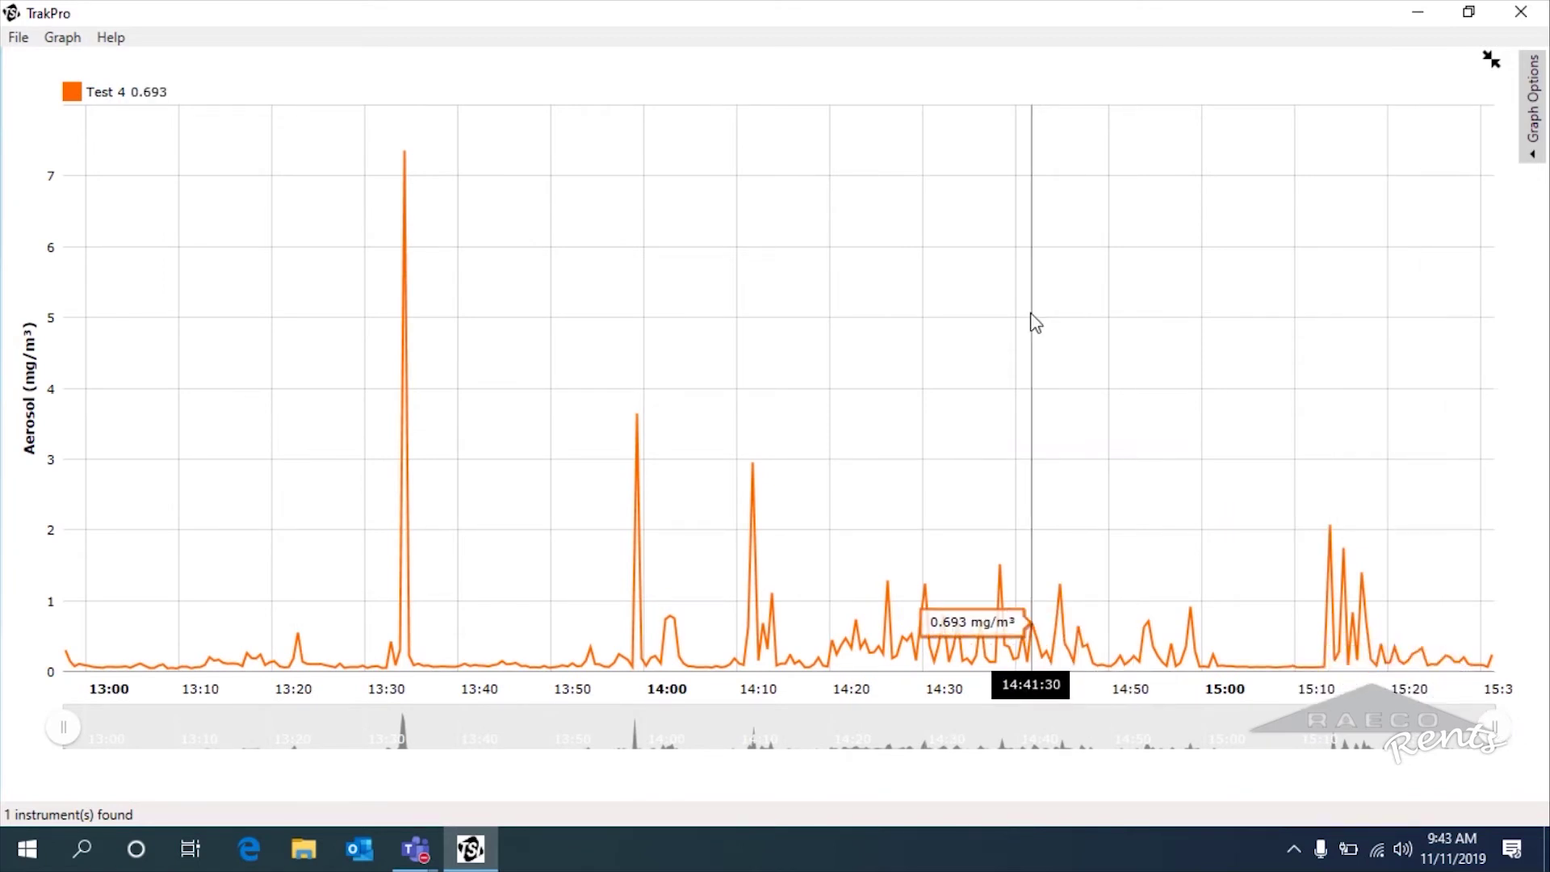
click(1531, 113)
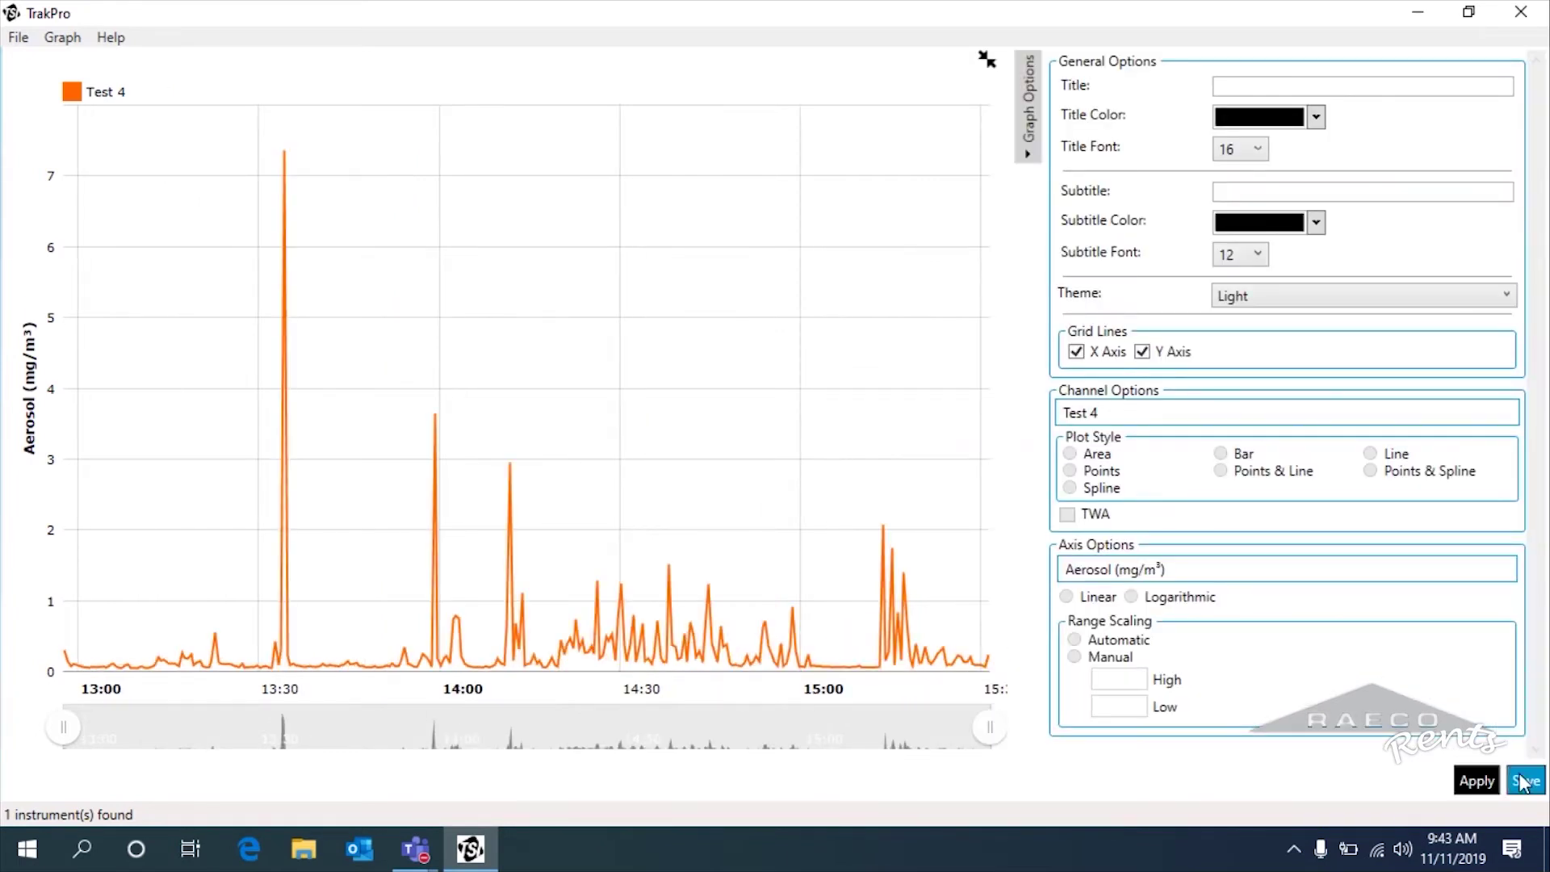
click(1521, 779)
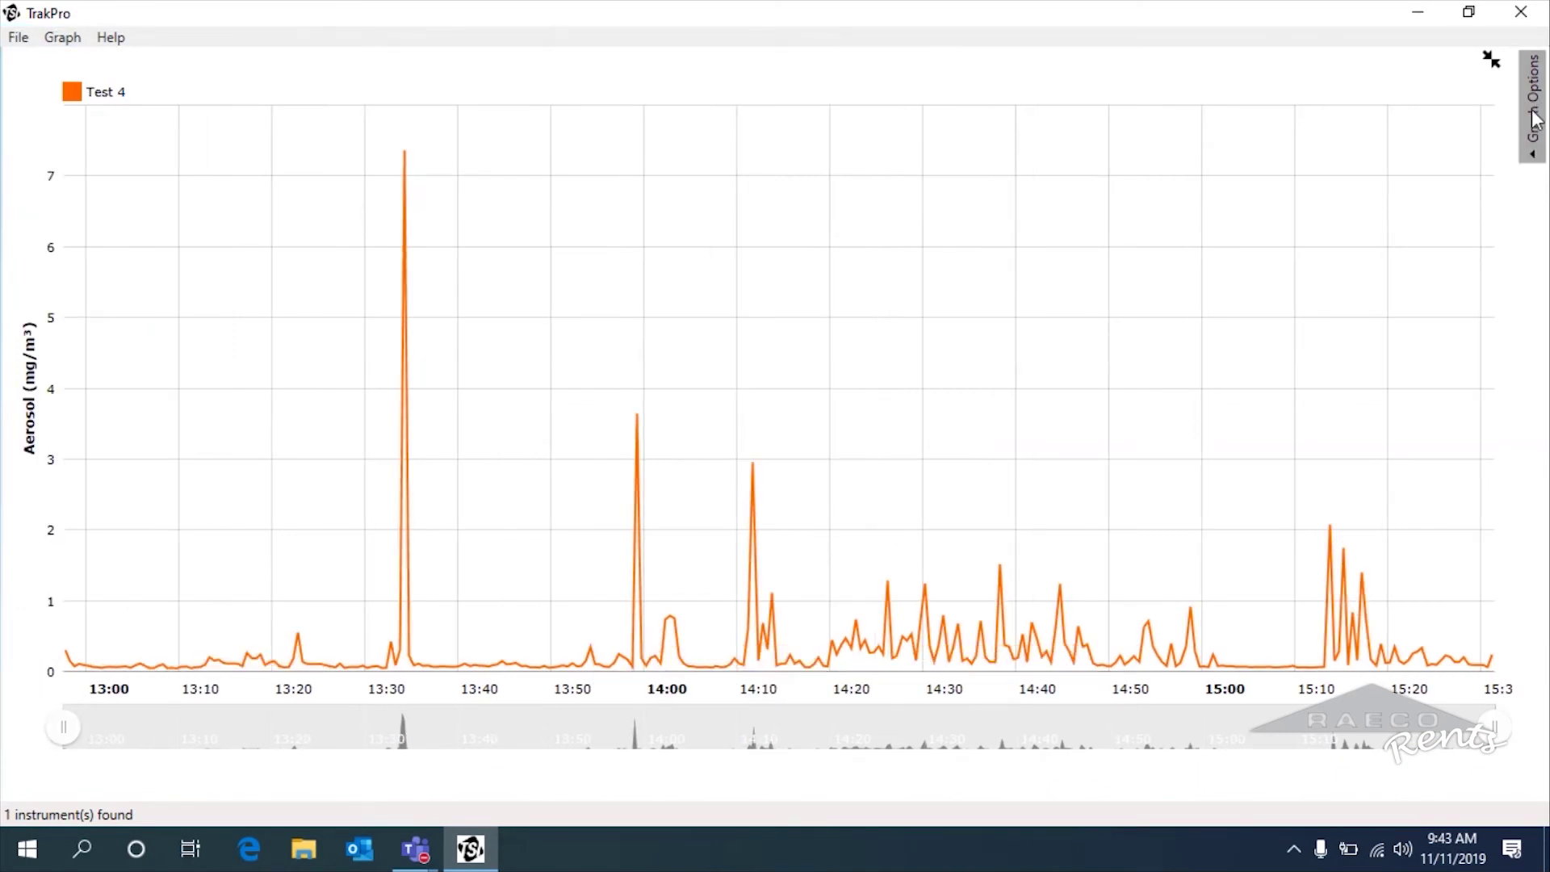
click(1490, 60)
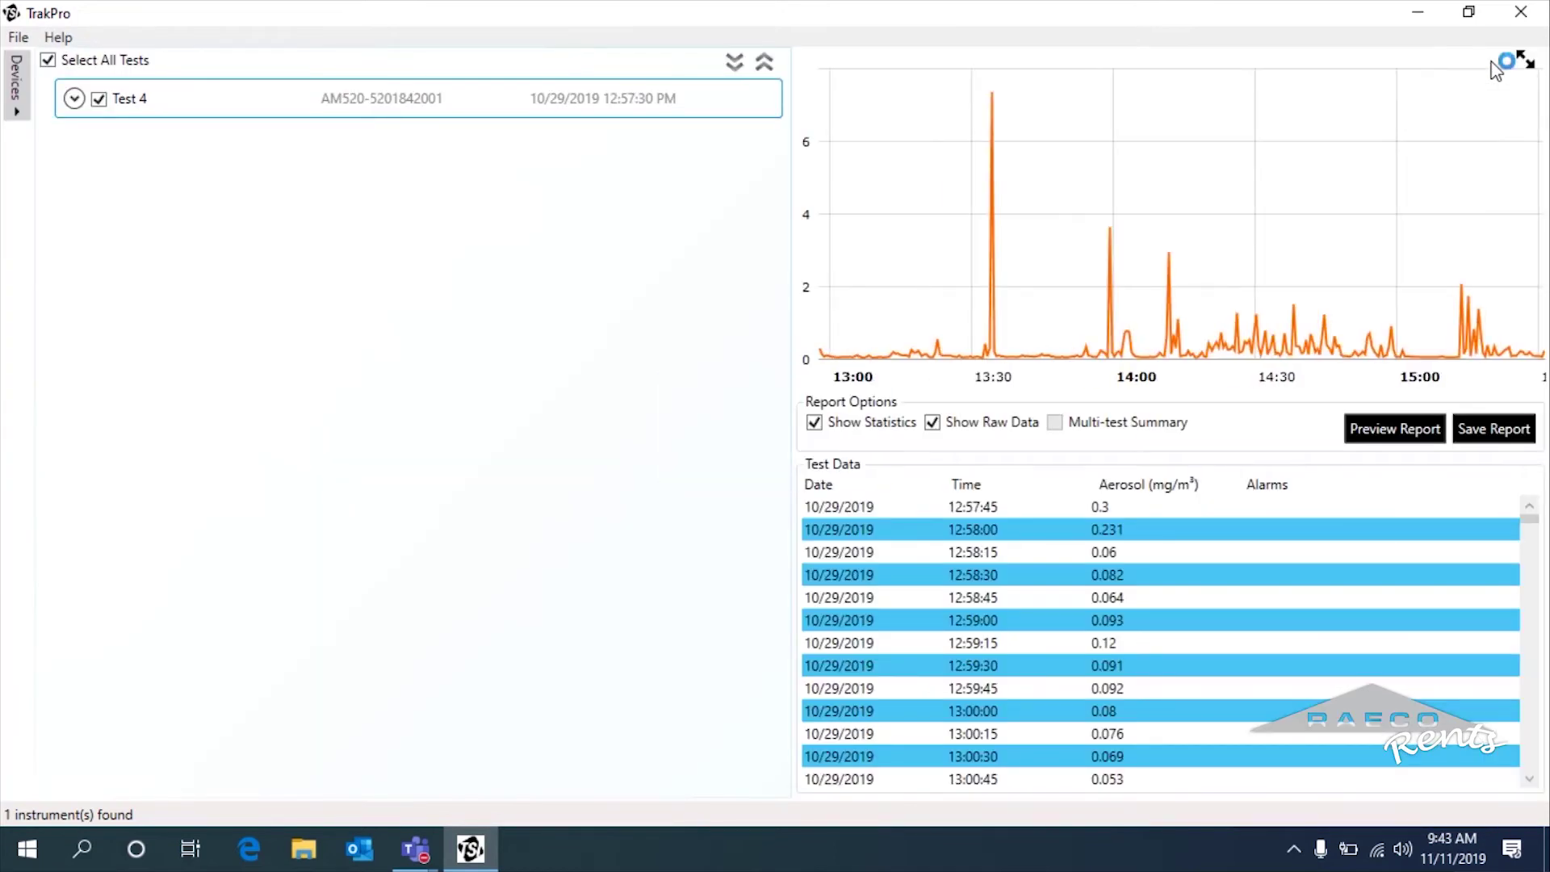
Step: Use File > Save All to save the tests as TrakPro 5 Data file 'James' on the desktop
click(18, 38)
click(19, 38)
click(20, 37)
click(20, 39)
click(94, 135)
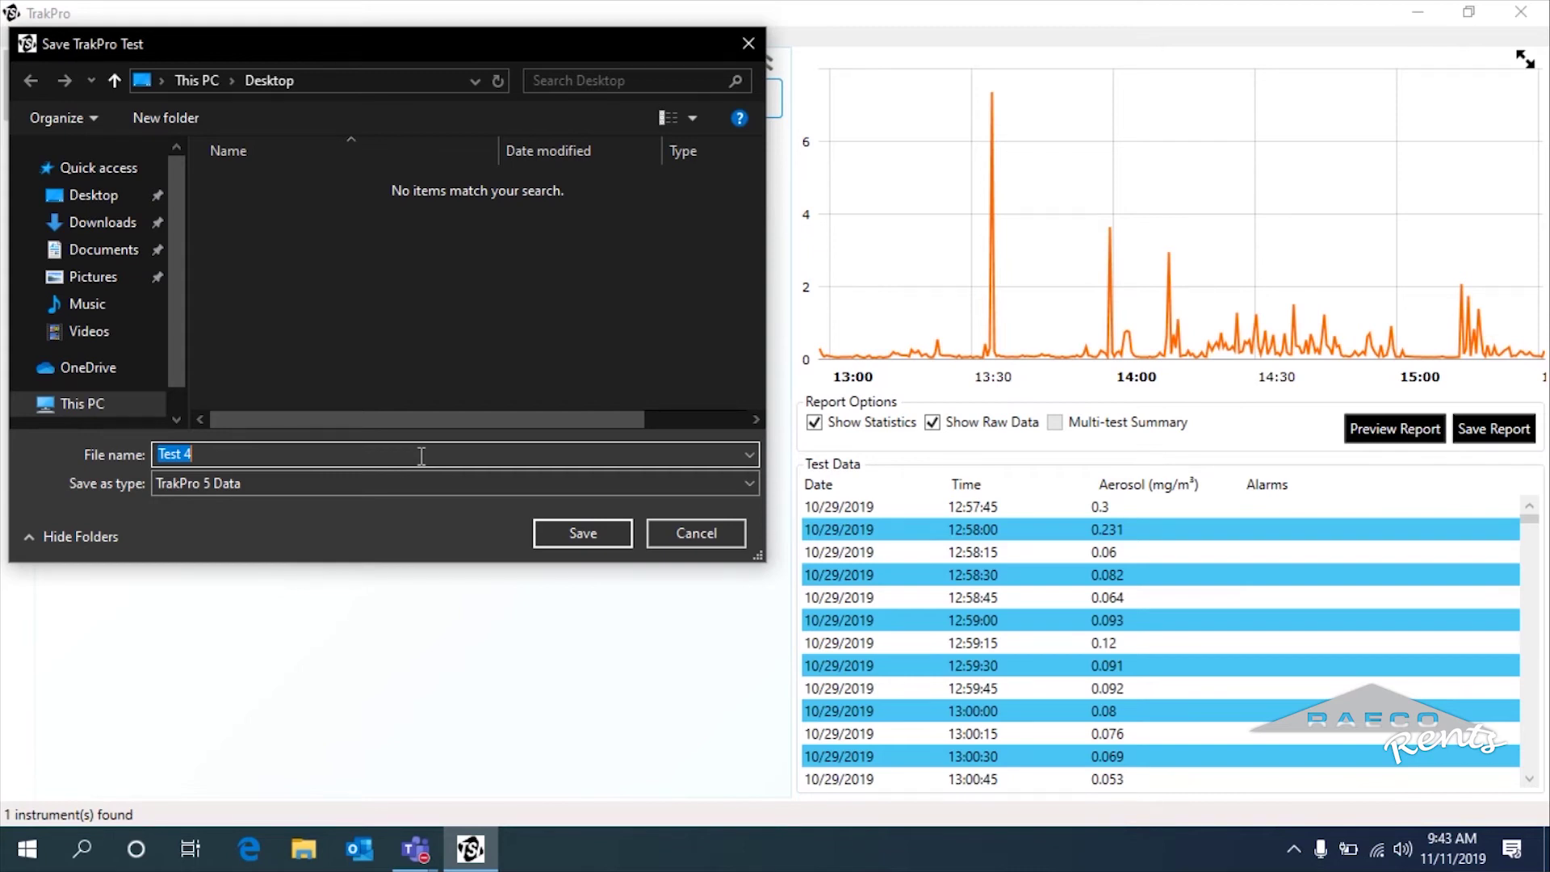
text(James)
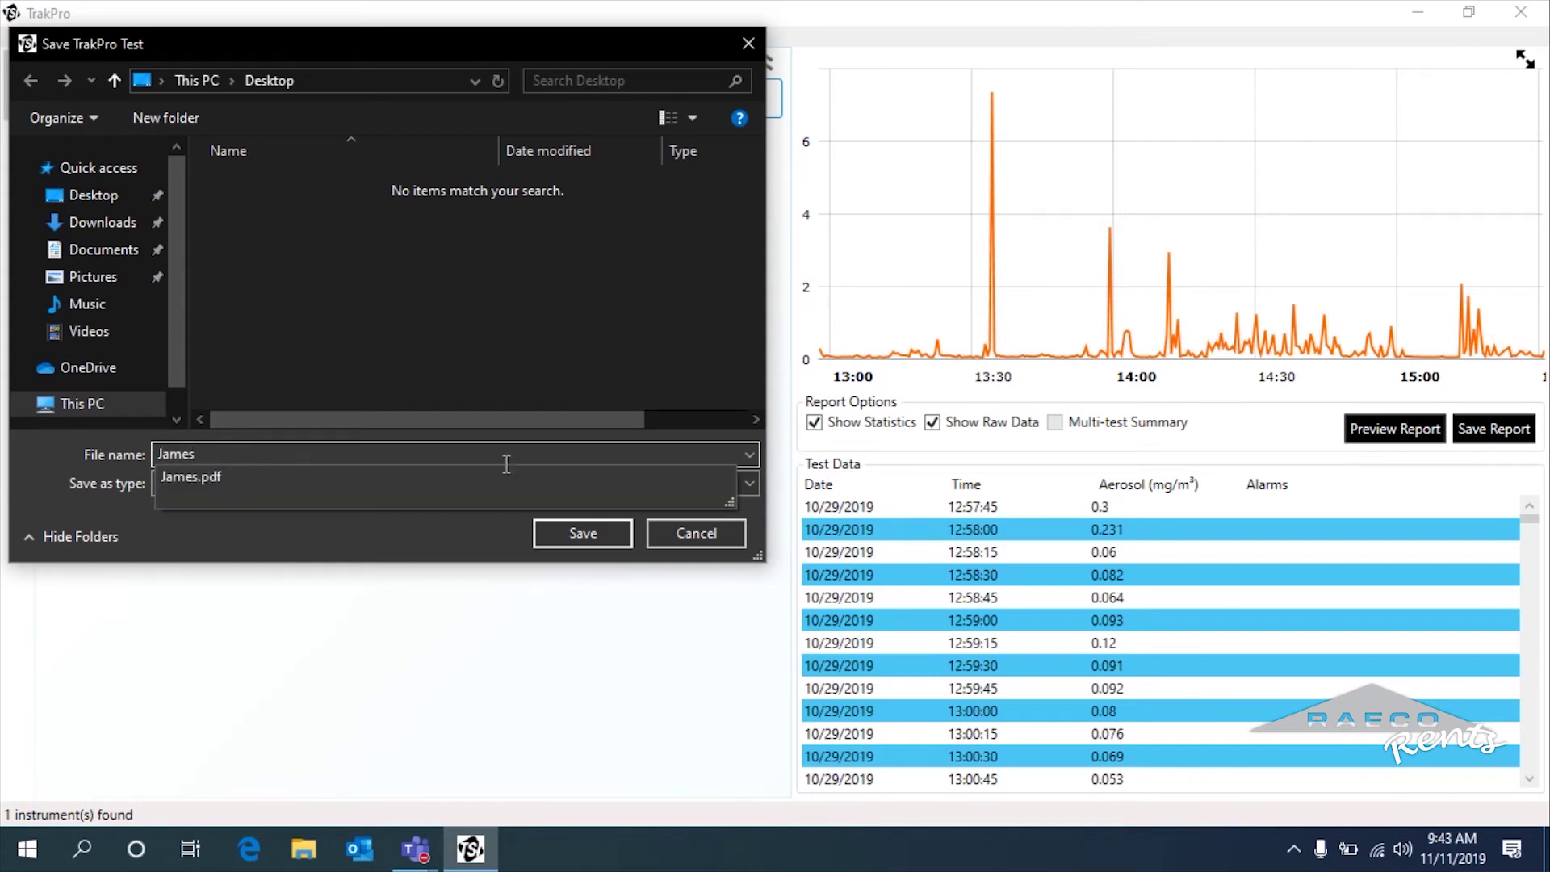
click(545, 521)
click(621, 533)
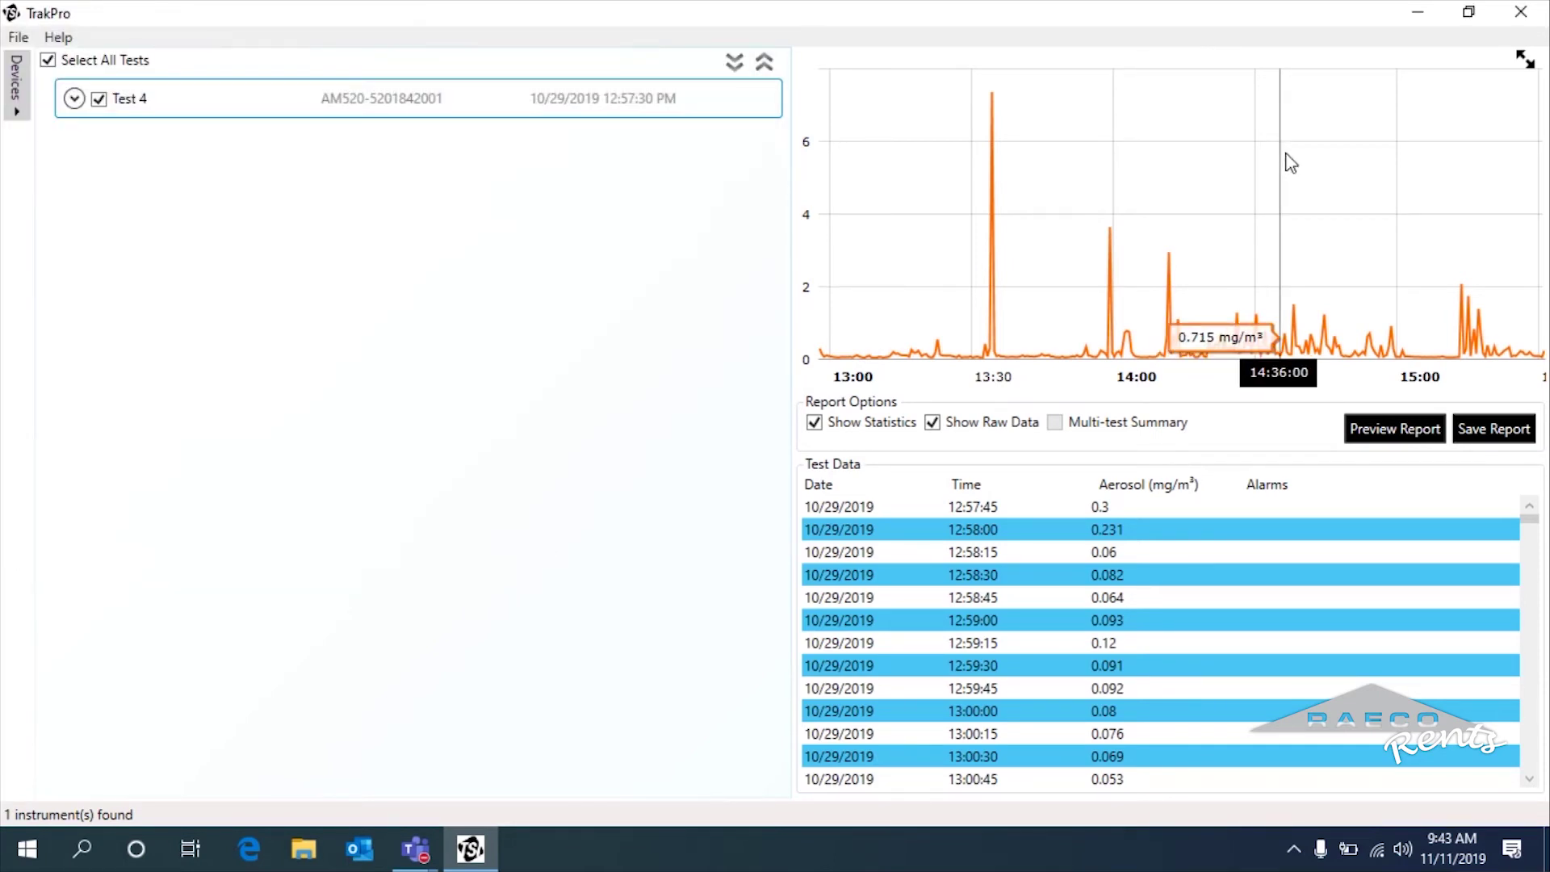
Step: Close the TrakPro 5 window
click(1521, 17)
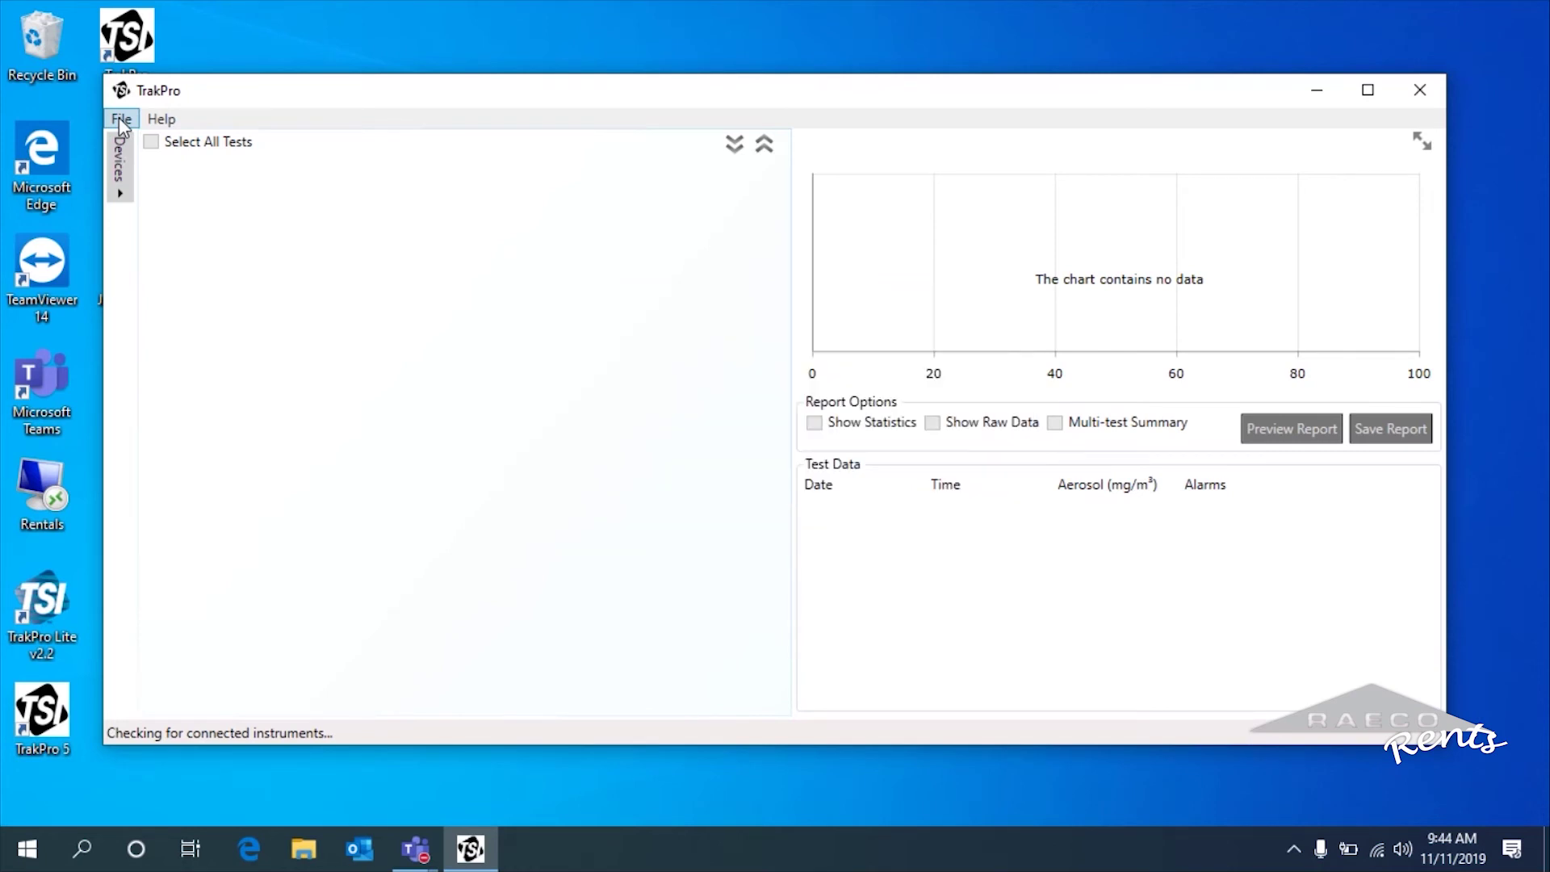
Step: Reopen James.tpx from the Desktop and tick Test 4 to show its chart and readings
click(123, 121)
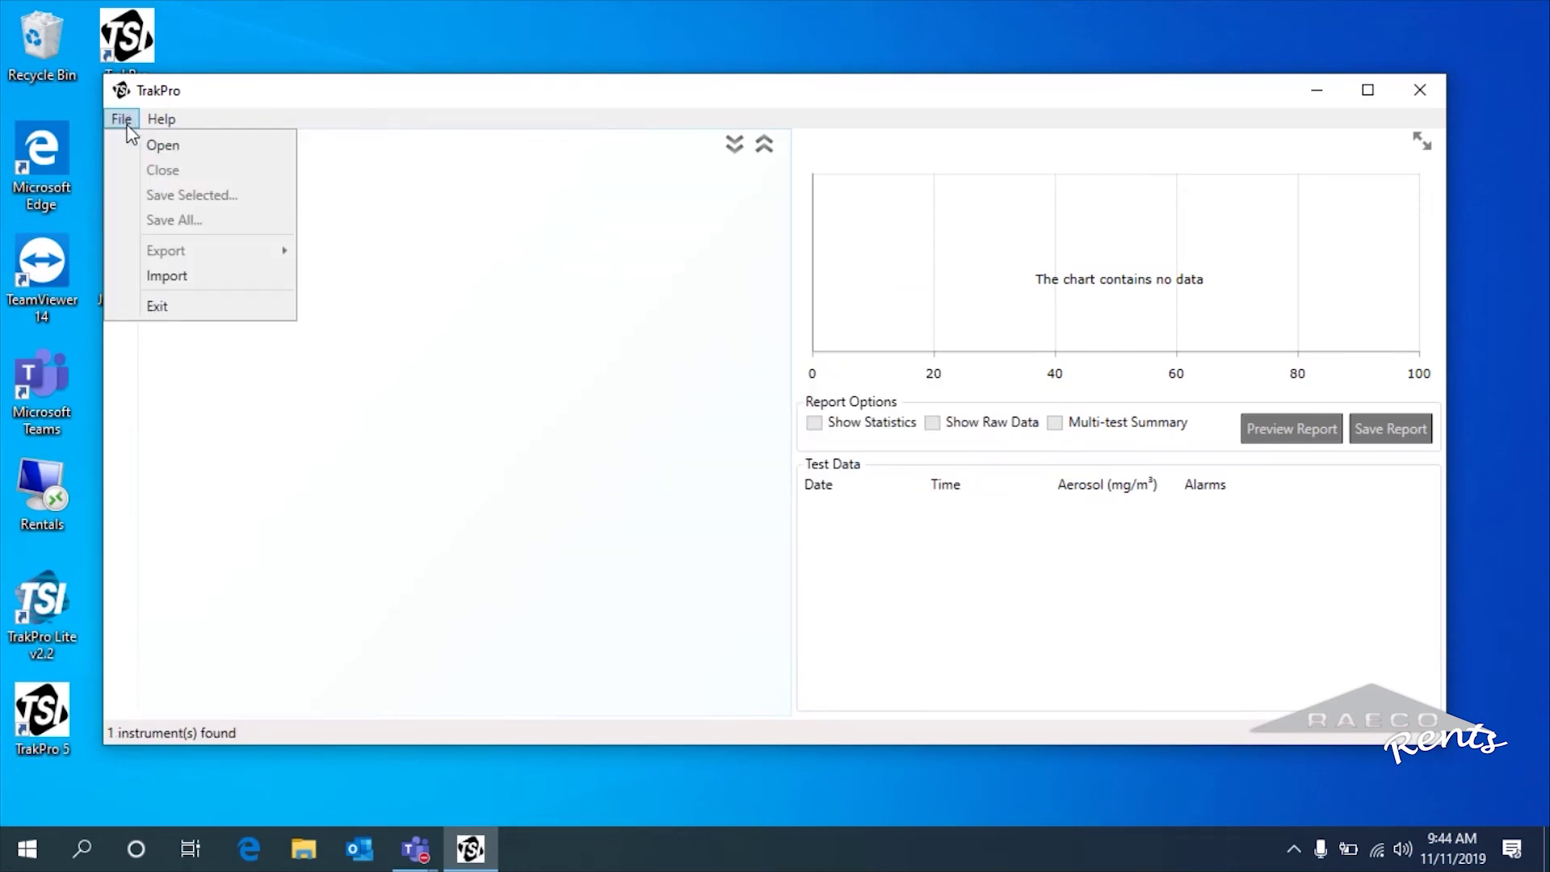
click(133, 146)
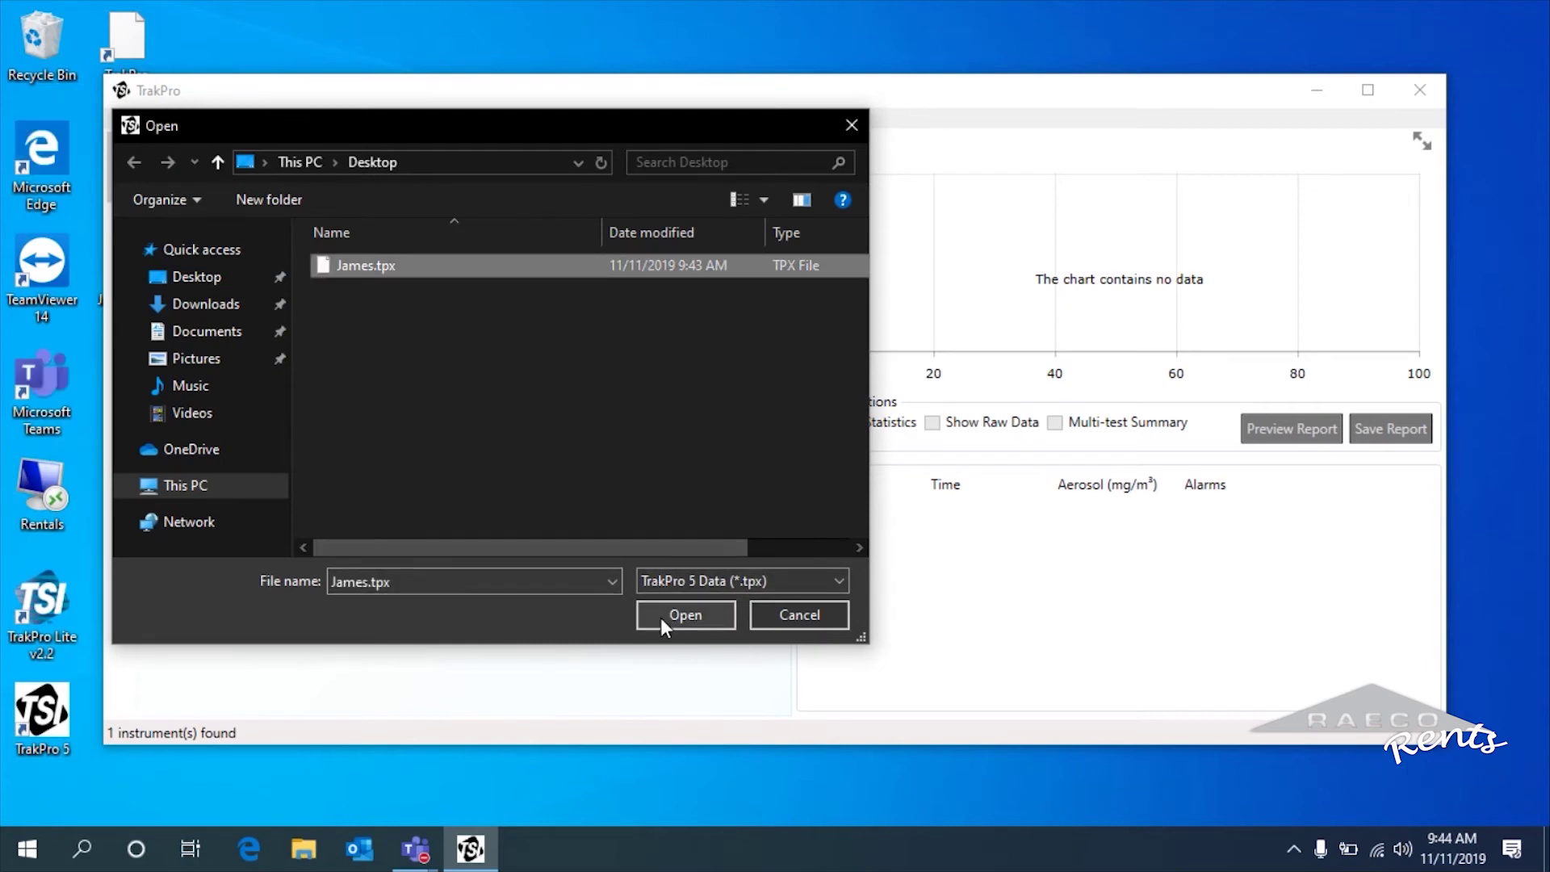
click(685, 614)
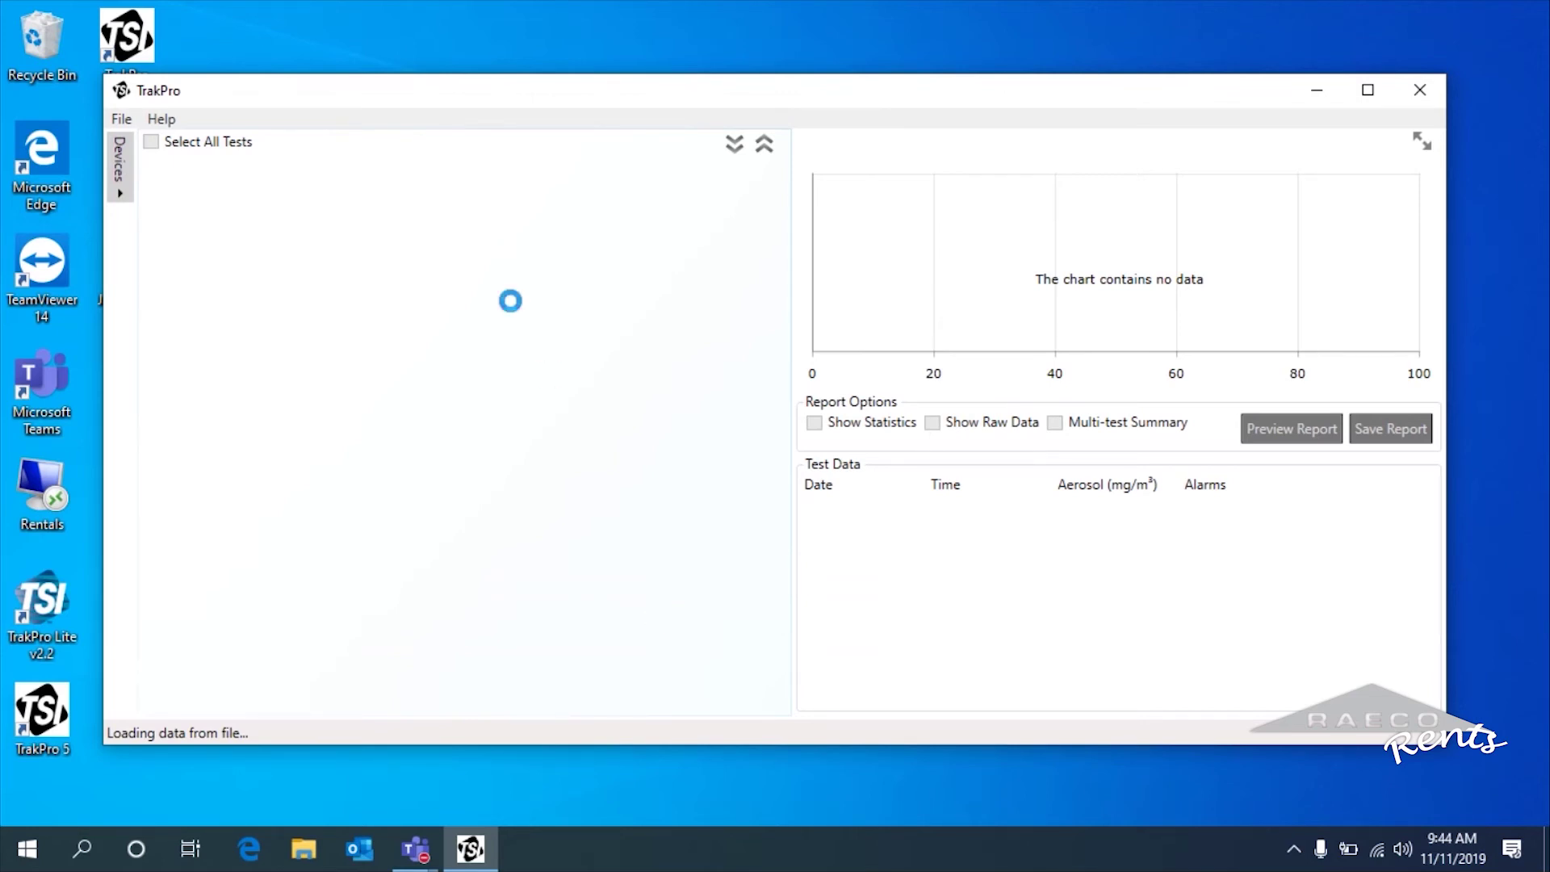
click(203, 181)
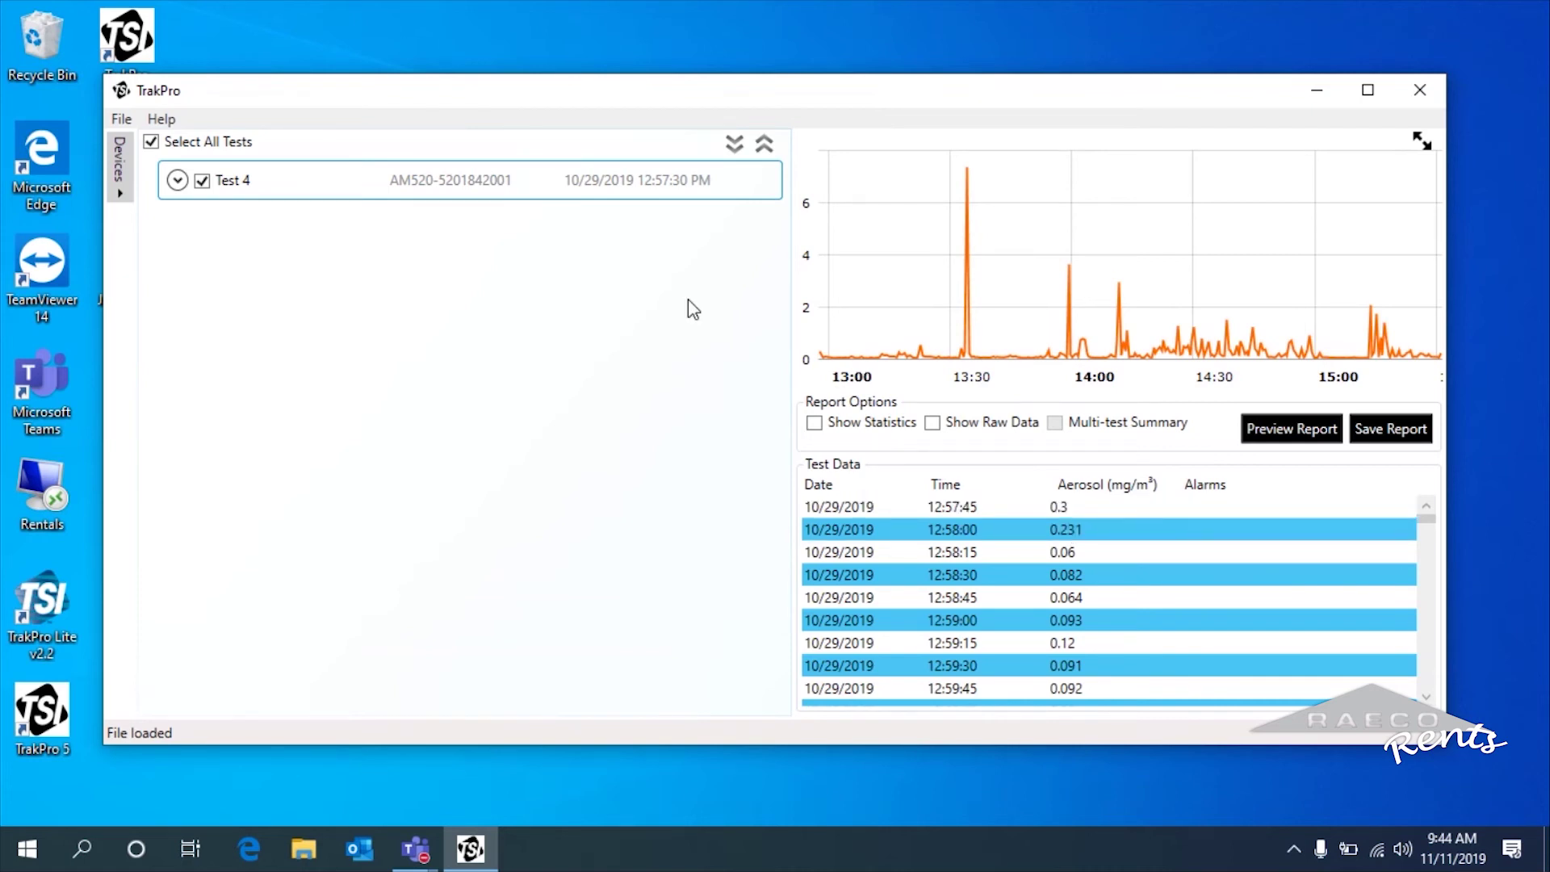
Step: In Test 4's details, change the name to James and Unknown location to Warehouse, then save
click(119, 187)
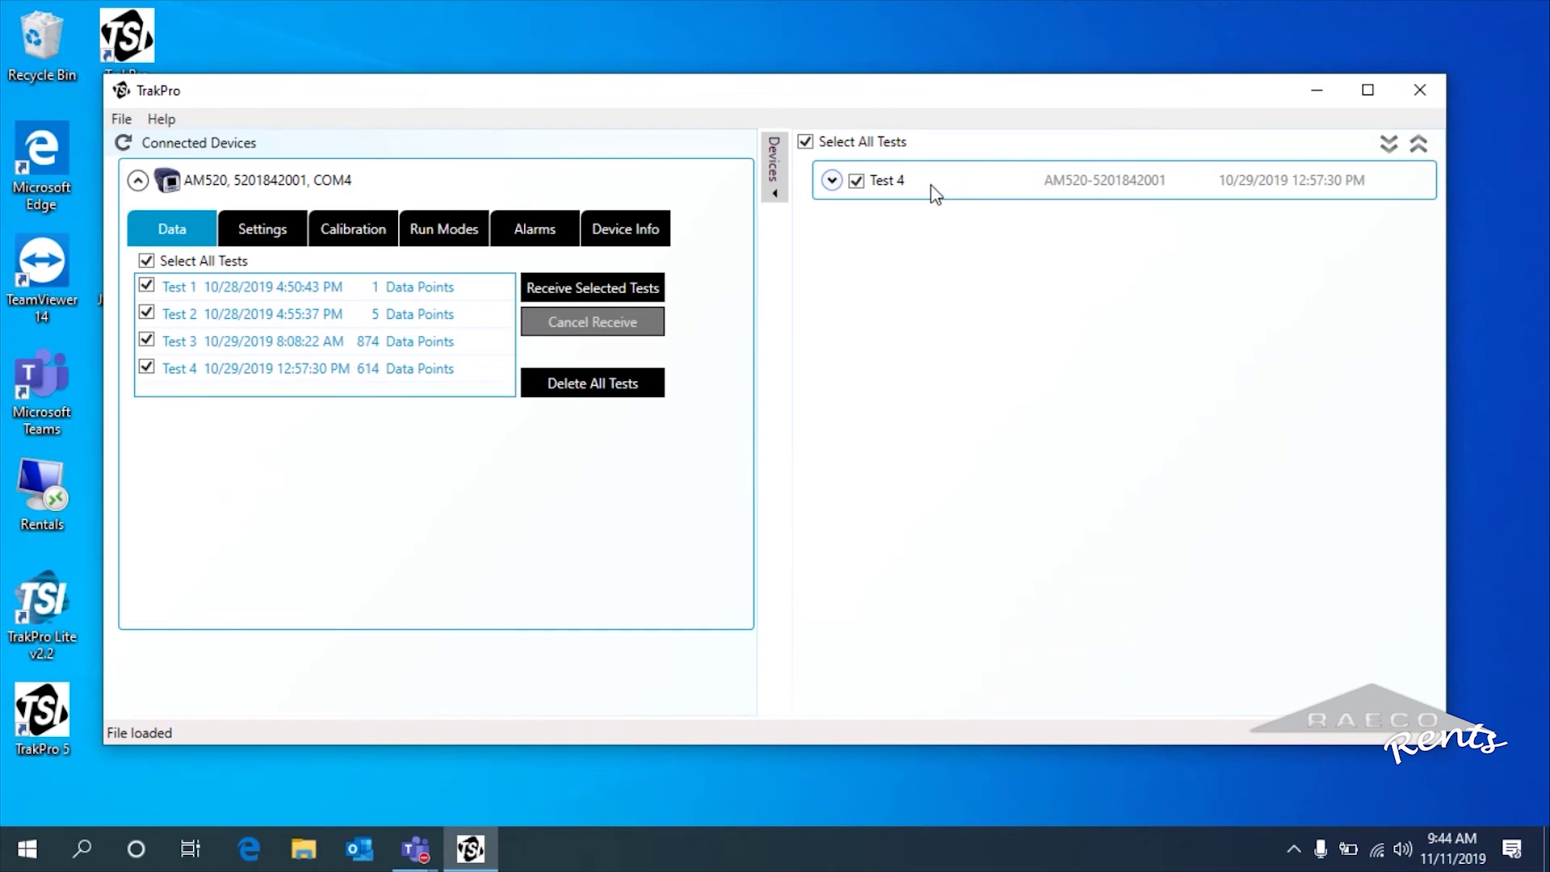
click(1396, 145)
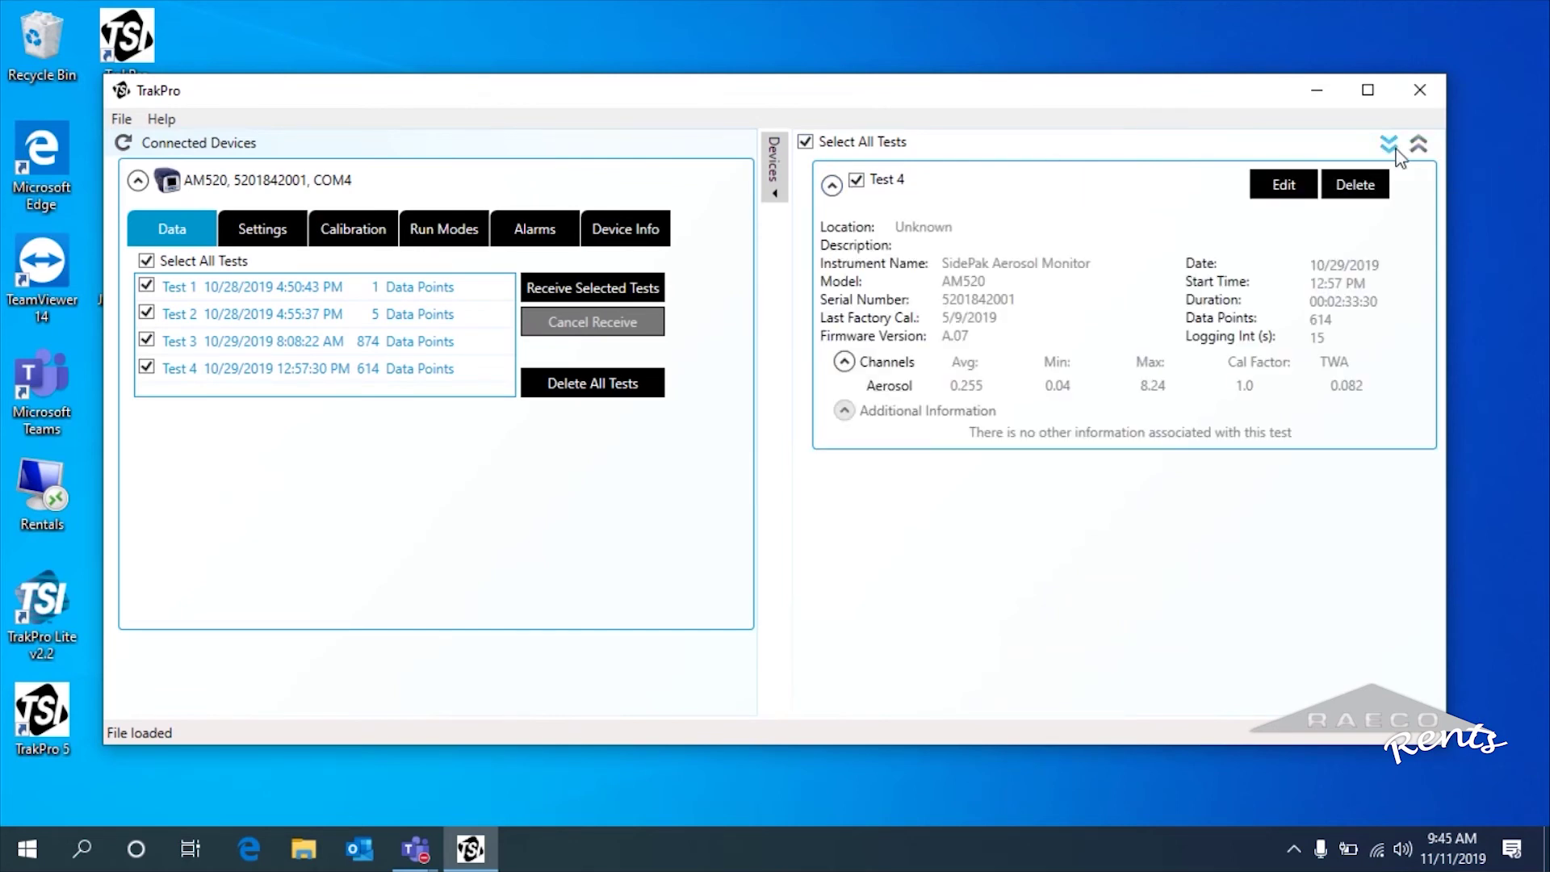
click(1290, 186)
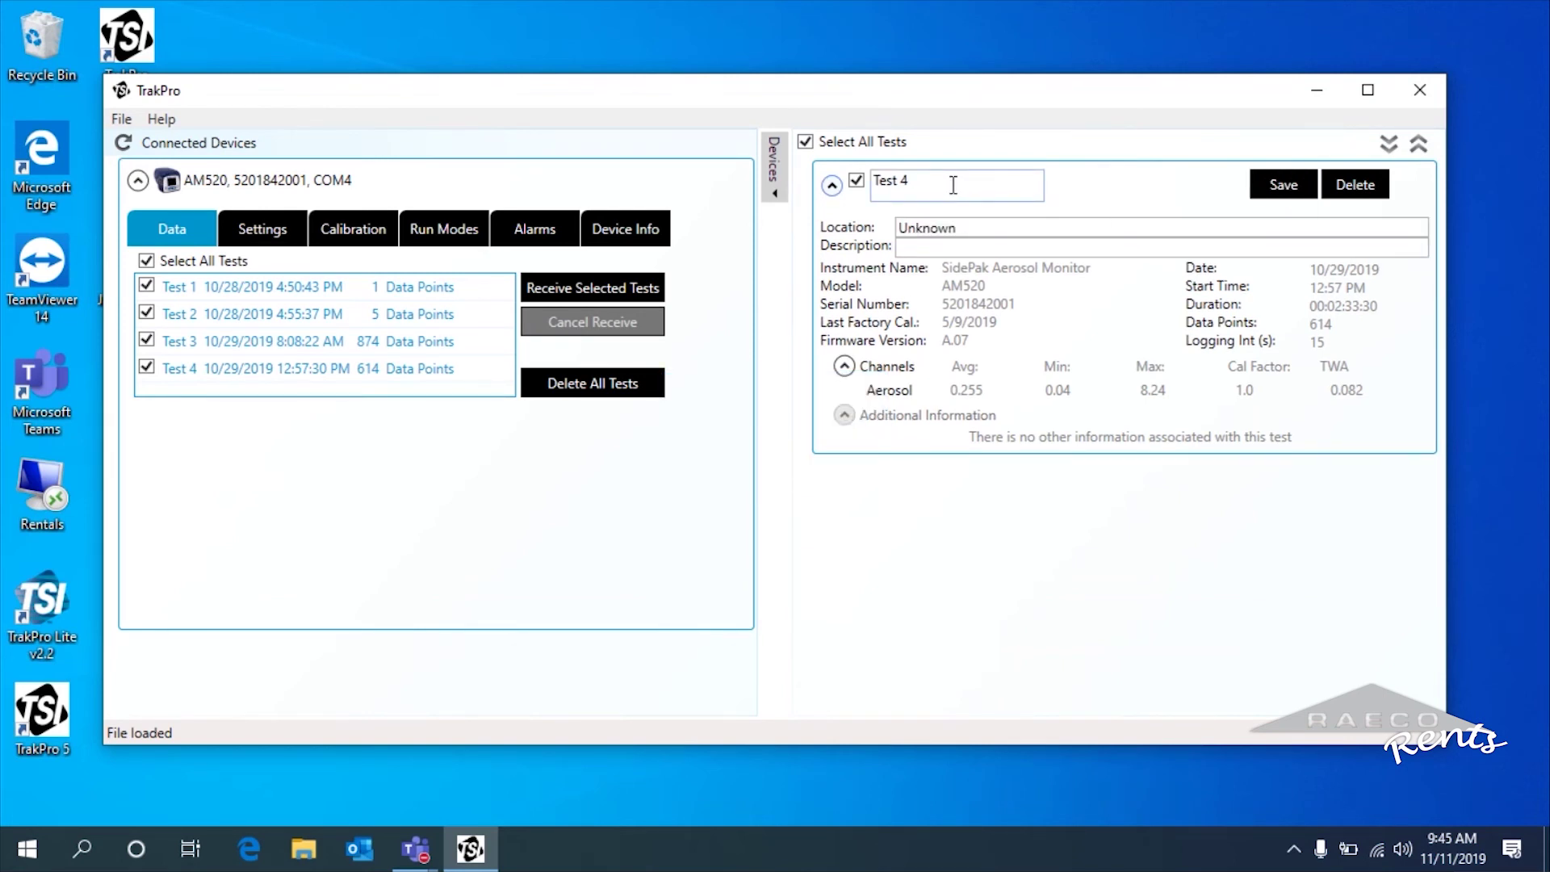
drag(953, 185, 872, 182)
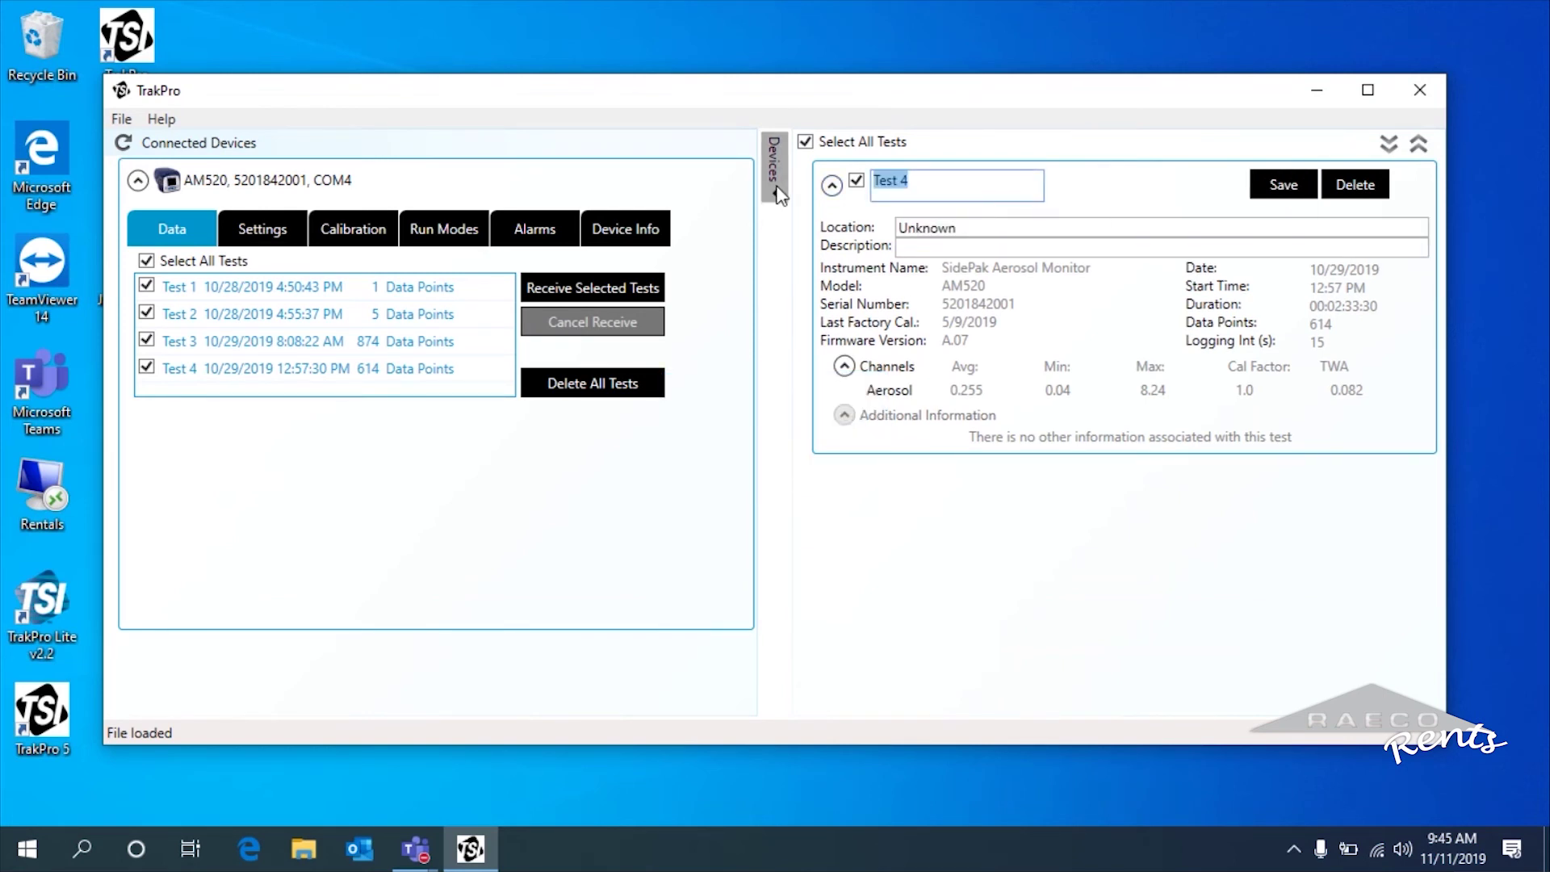
text(James)
drag(977, 226, 820, 247)
text(Warehouse)
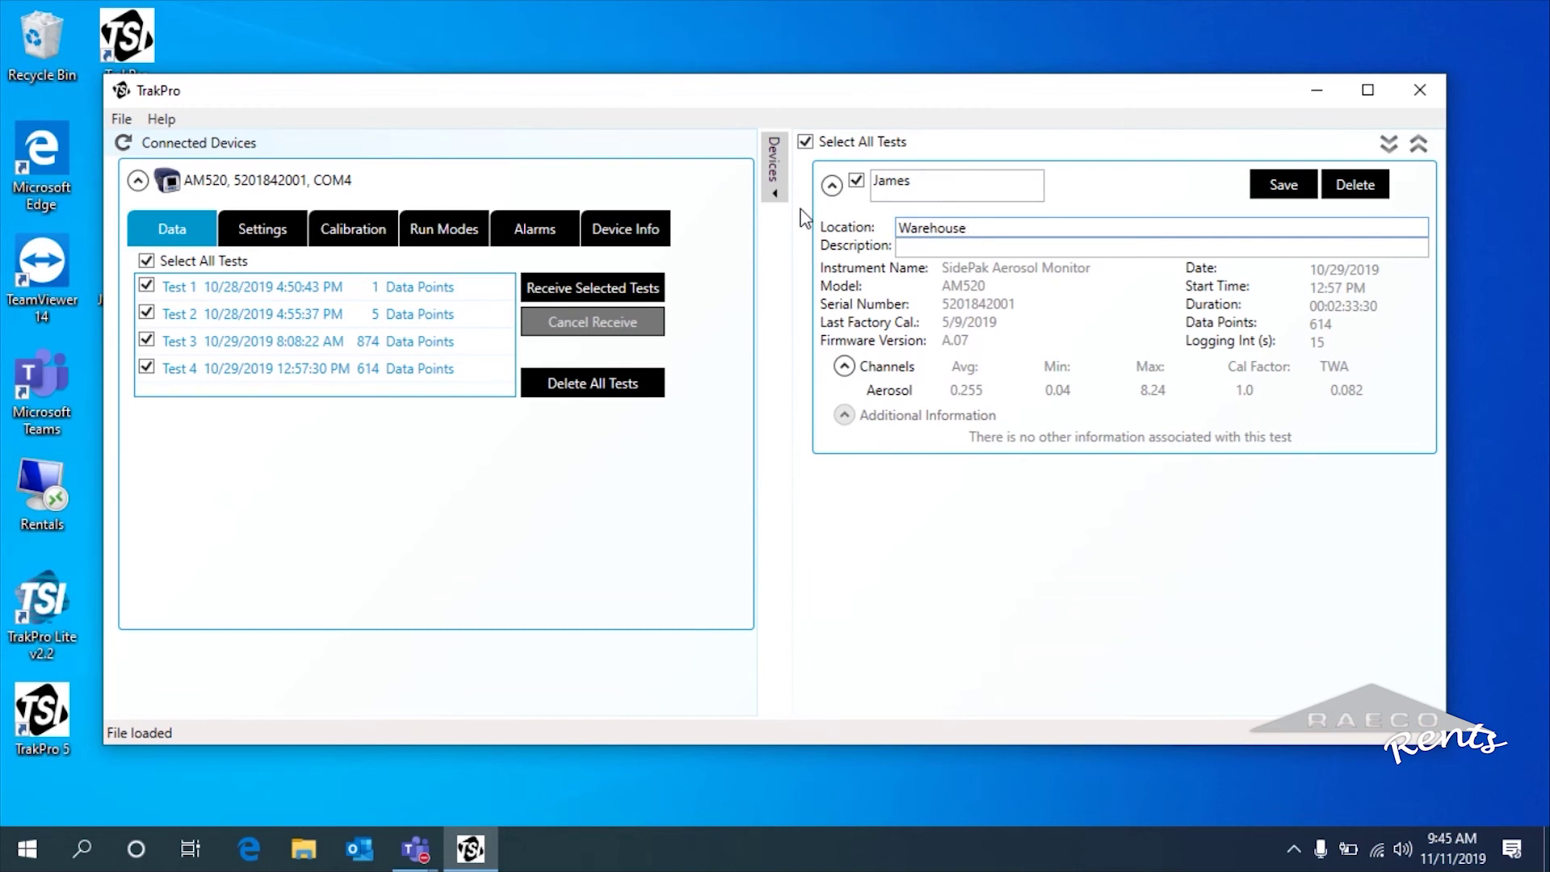
click(1285, 192)
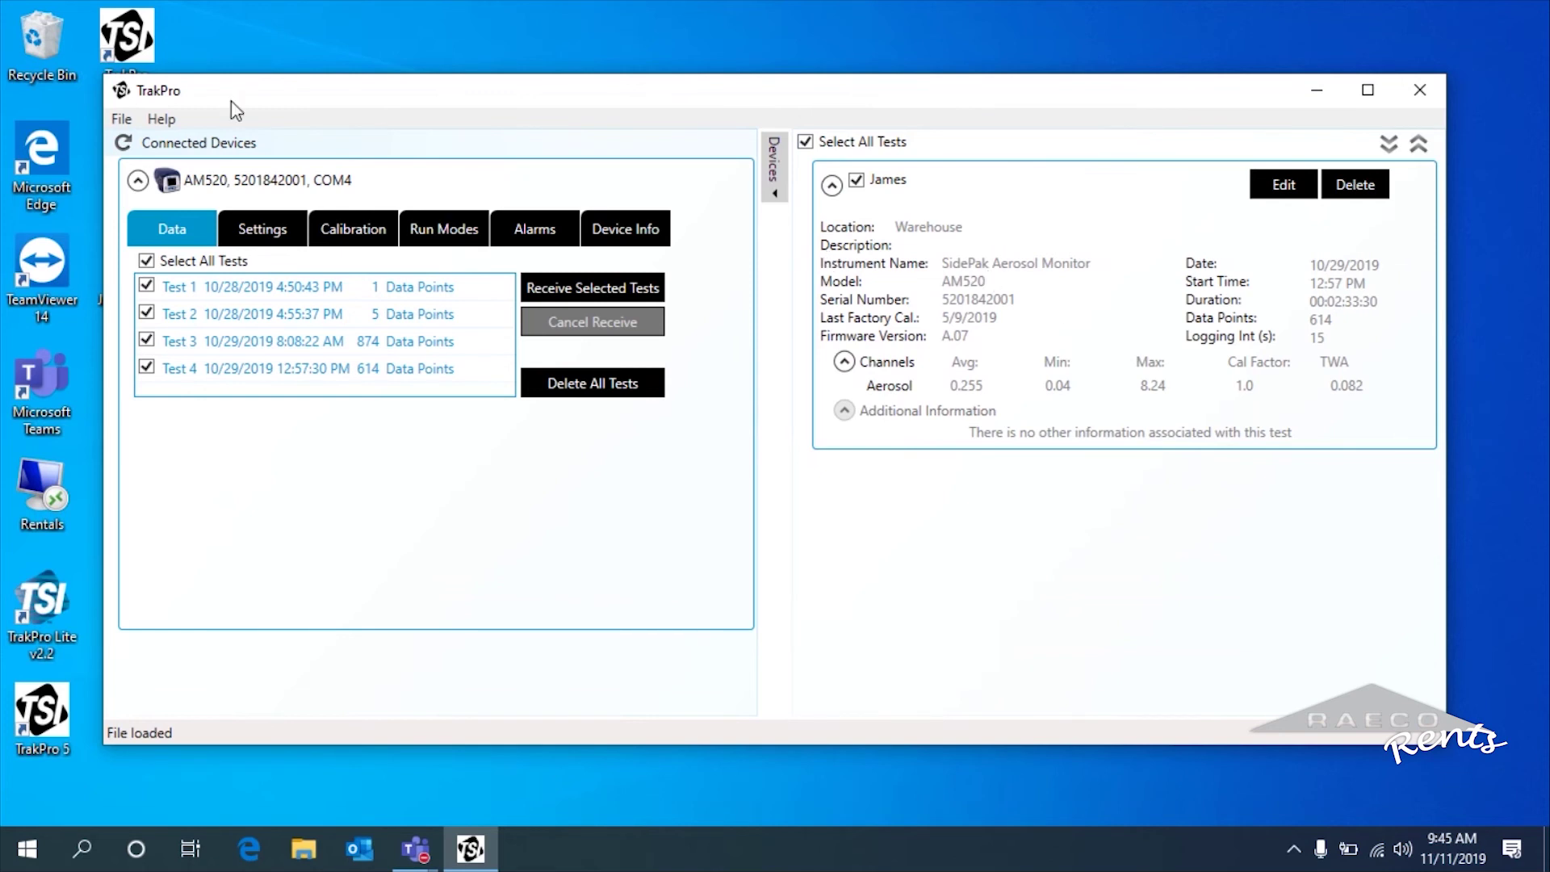
Step: Uncheck Tests 1 and 2 so only the James test stays selected for export
click(122, 121)
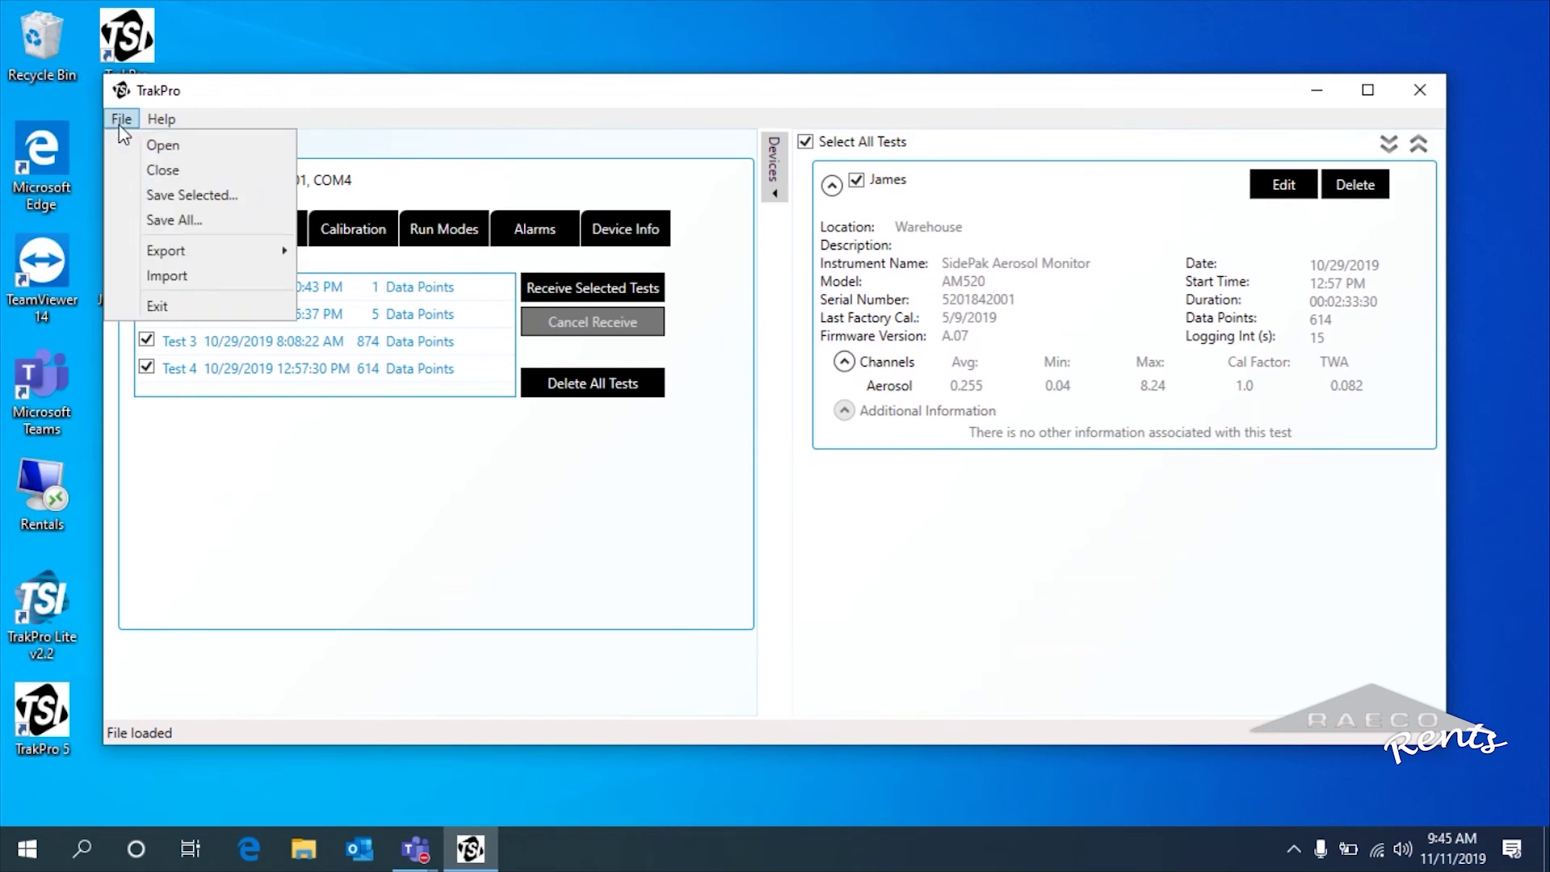
mouse_move(252, 257)
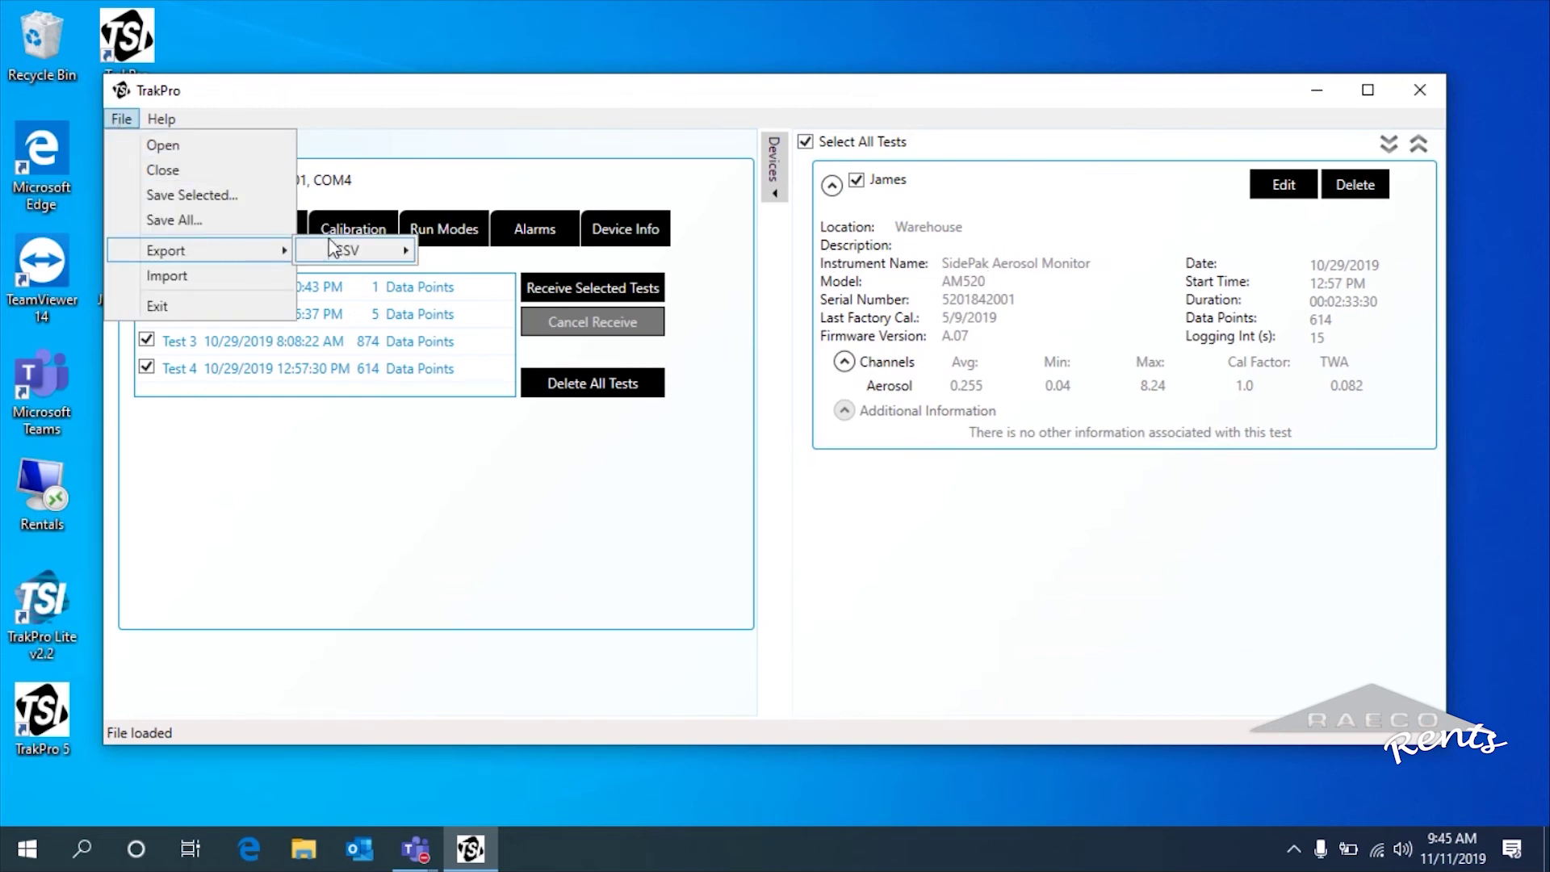
click(423, 504)
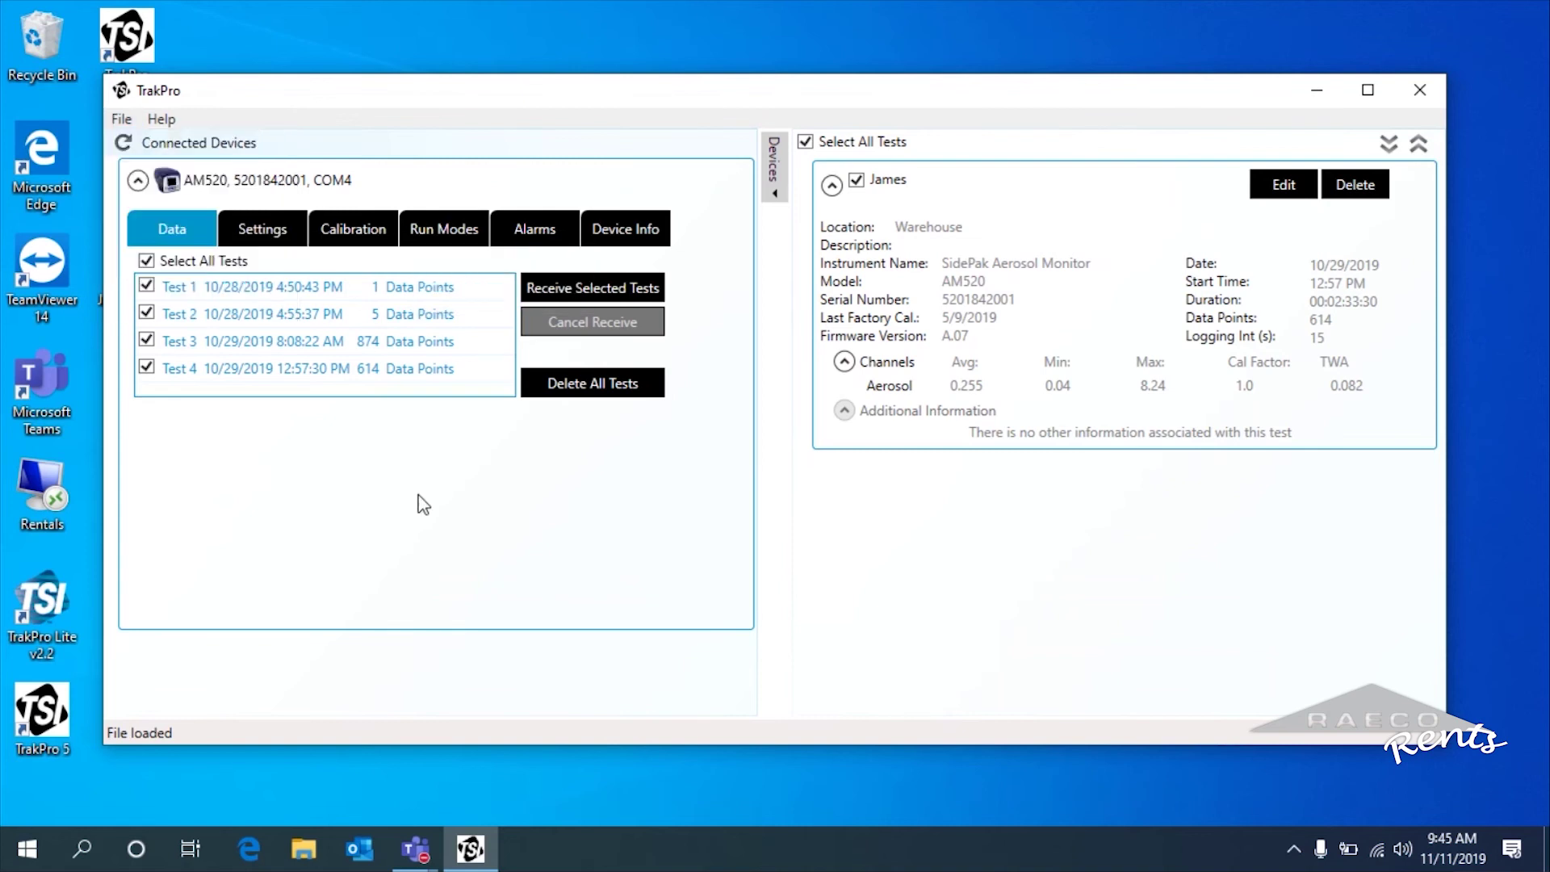
click(146, 286)
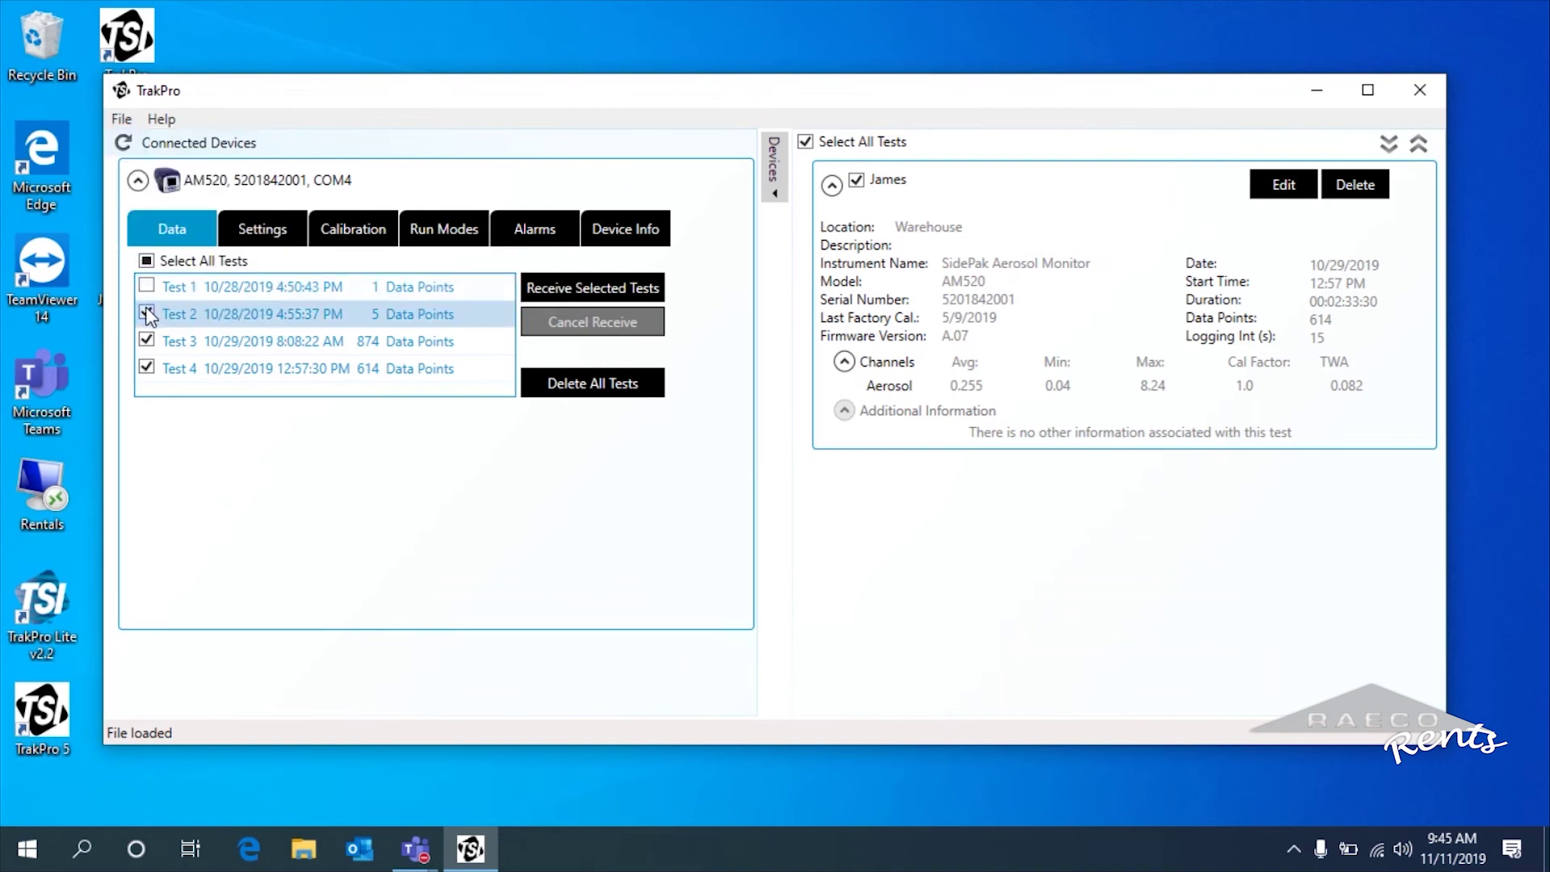
click(146, 313)
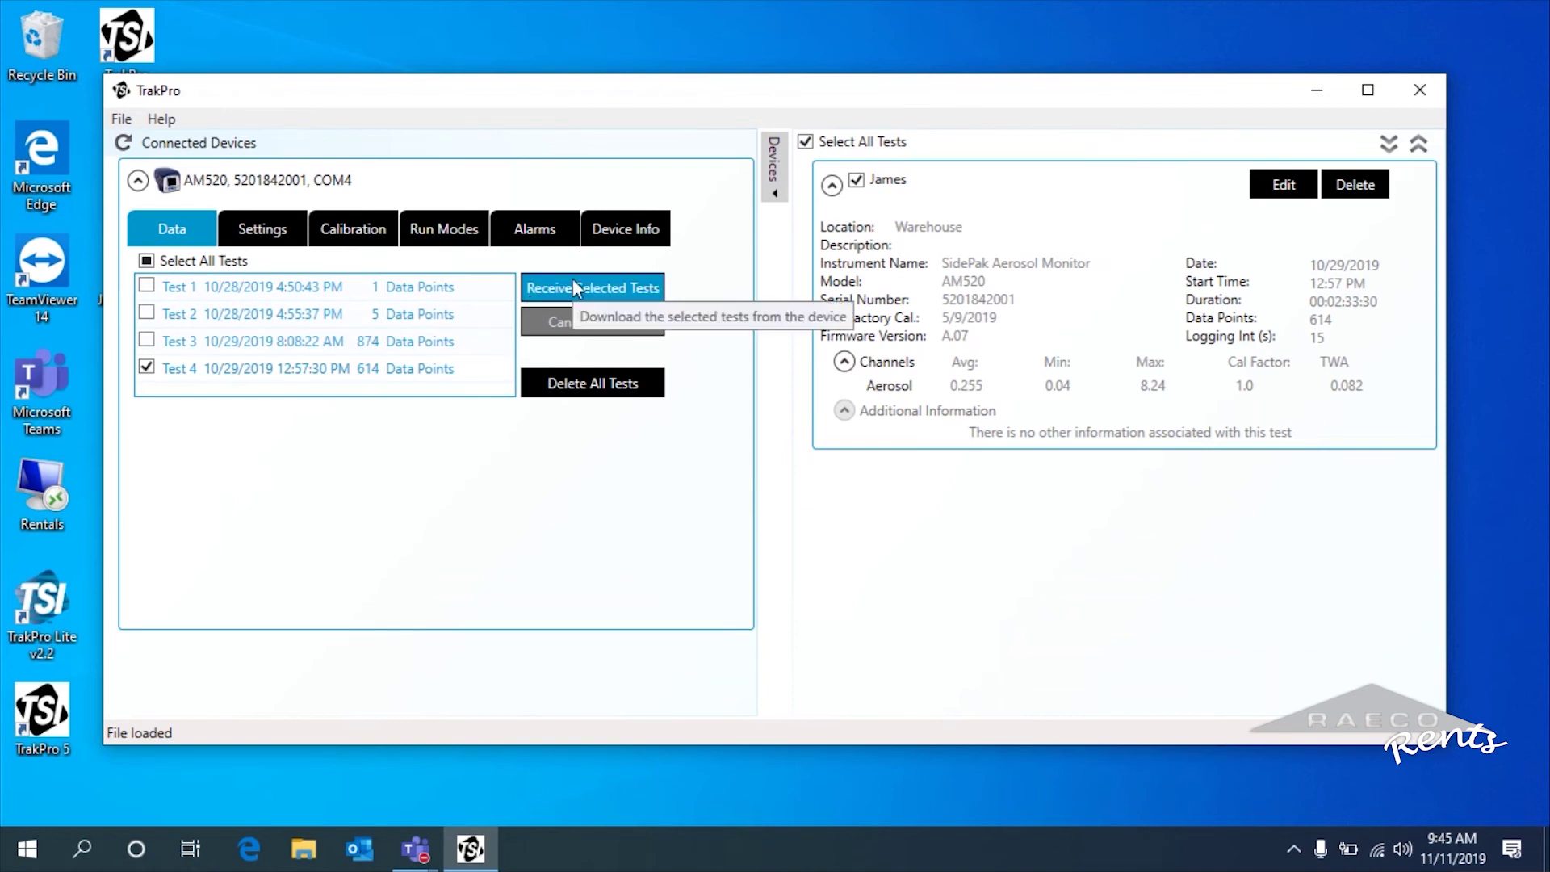
Step: Export the James test as a comma-delimited CSV named James on the Desktop
click(123, 119)
click(160, 119)
click(119, 118)
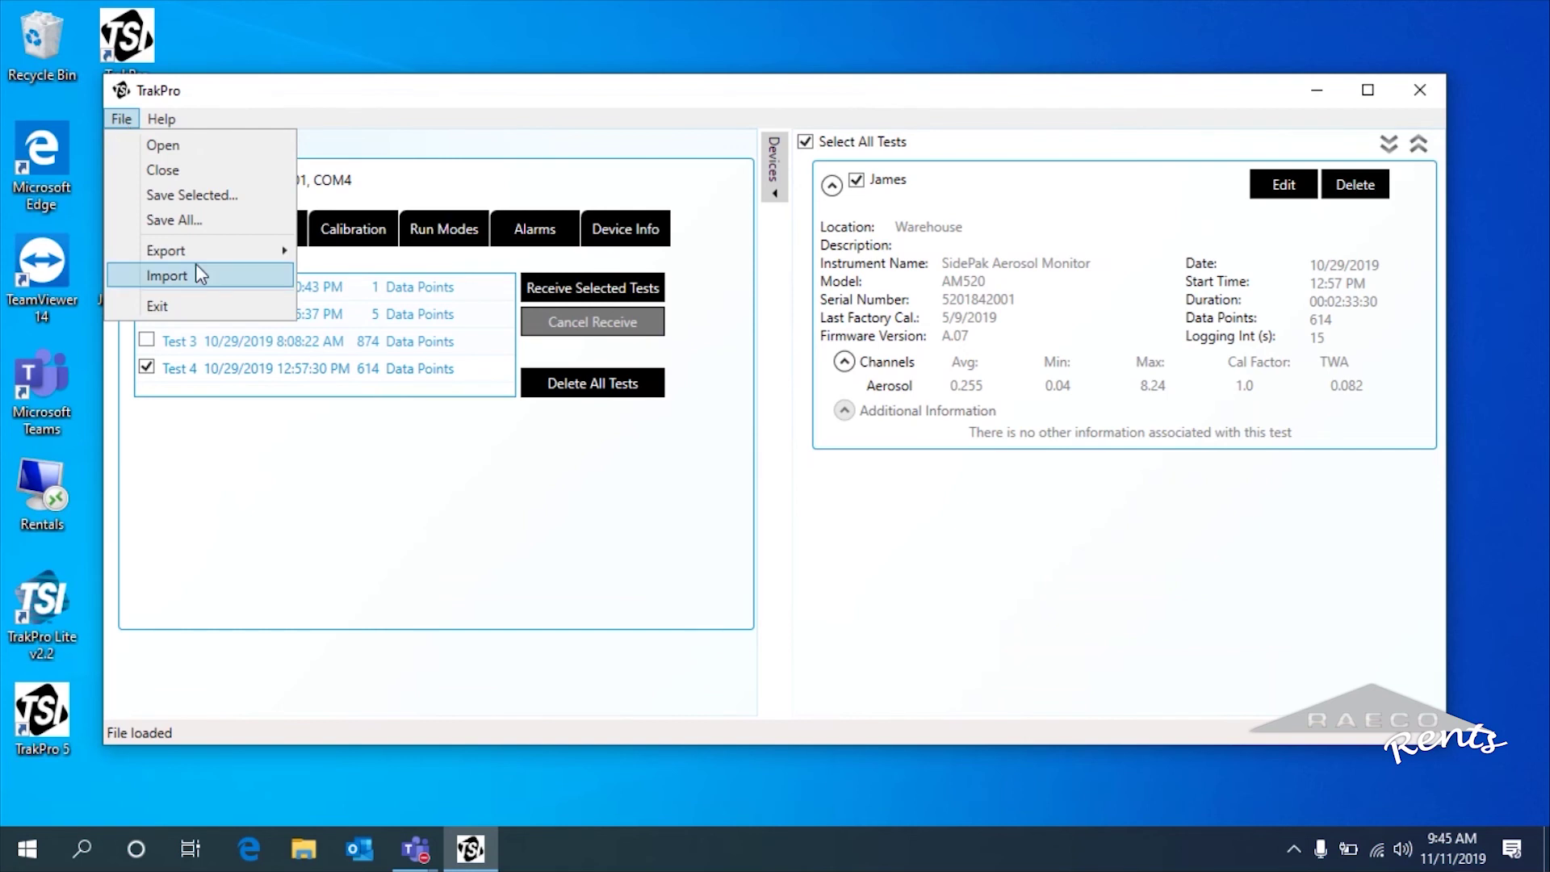
mouse_move(203, 267)
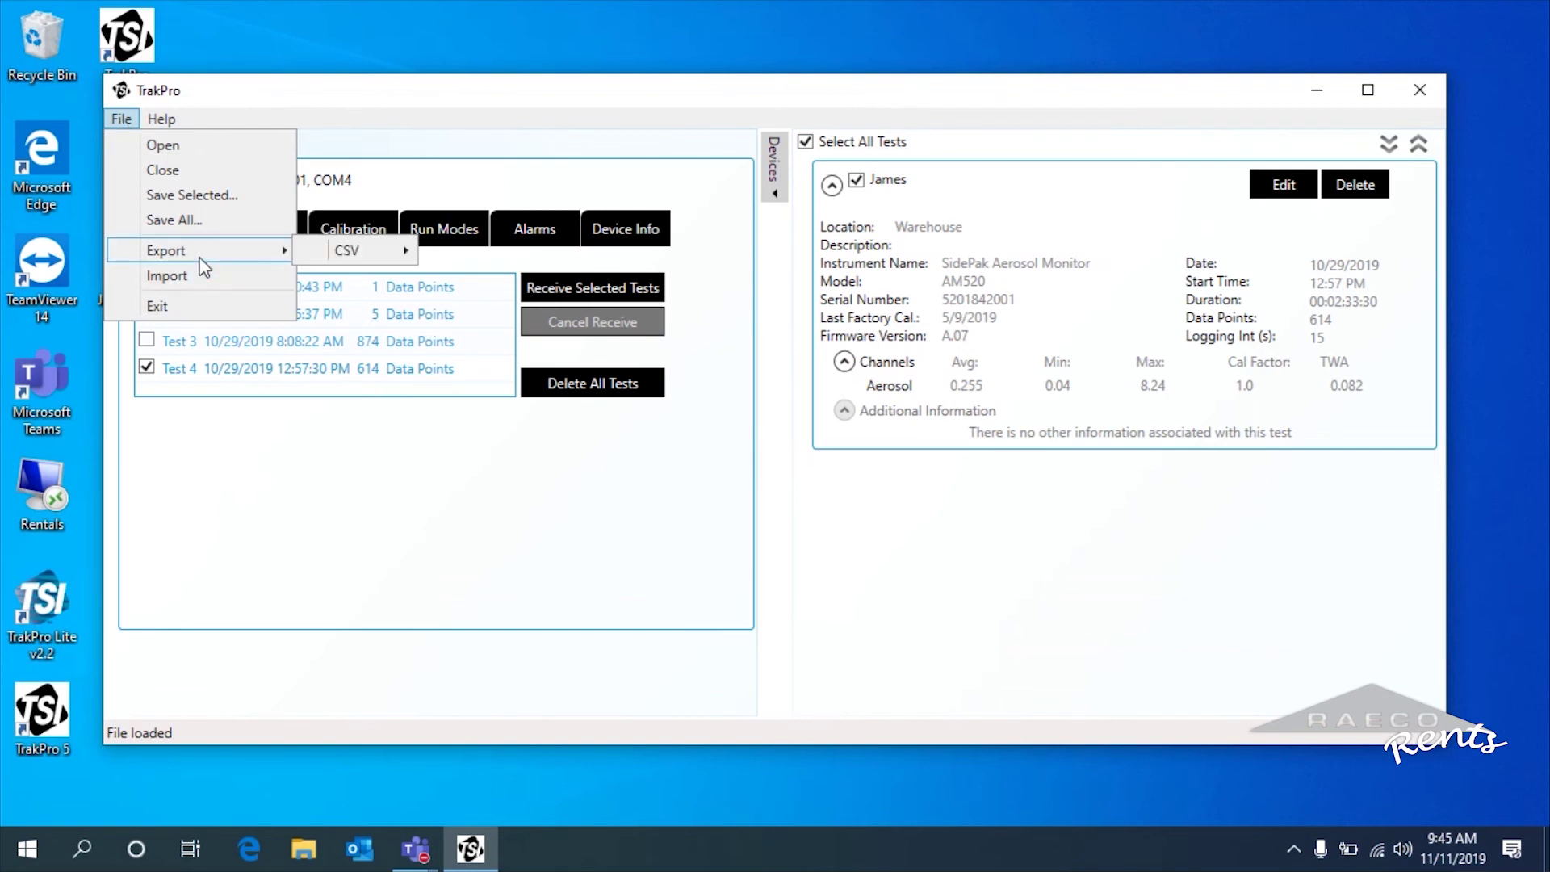
mouse_move(348, 260)
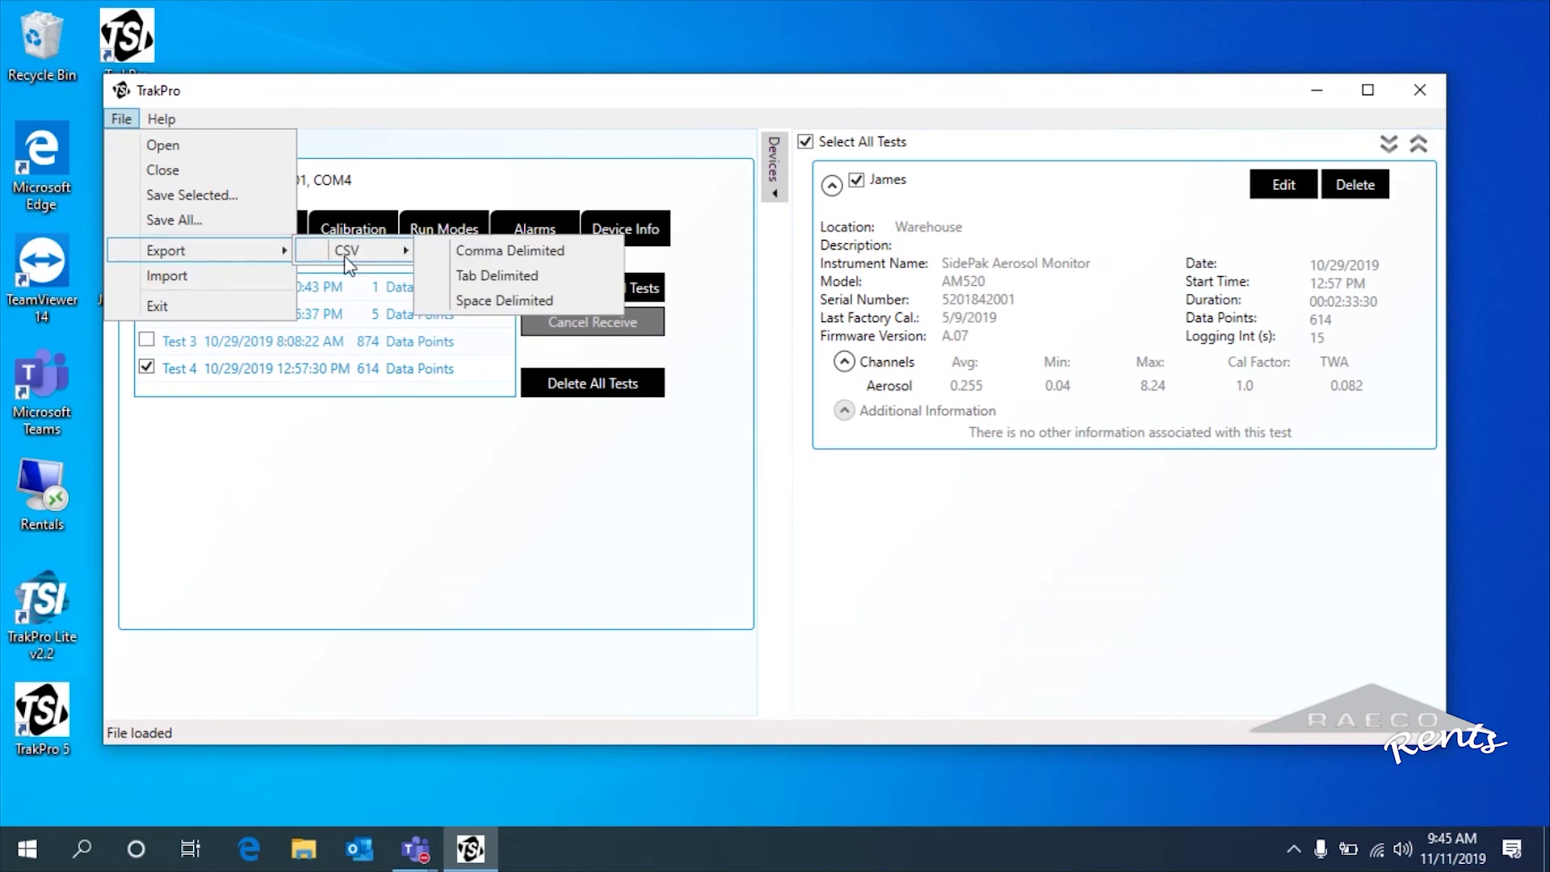
click(440, 254)
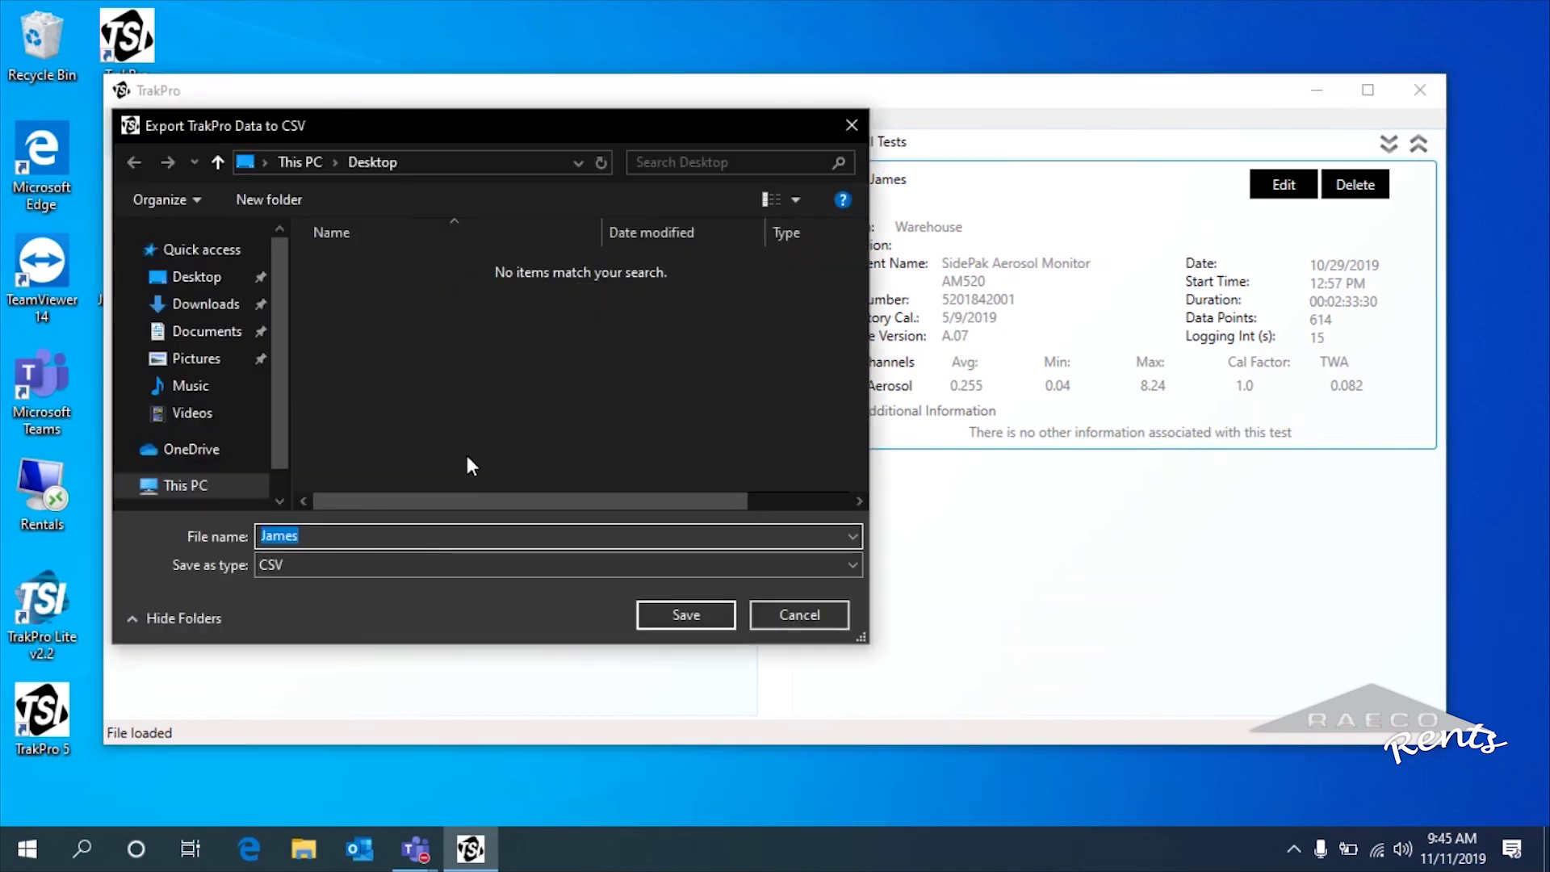
click(682, 616)
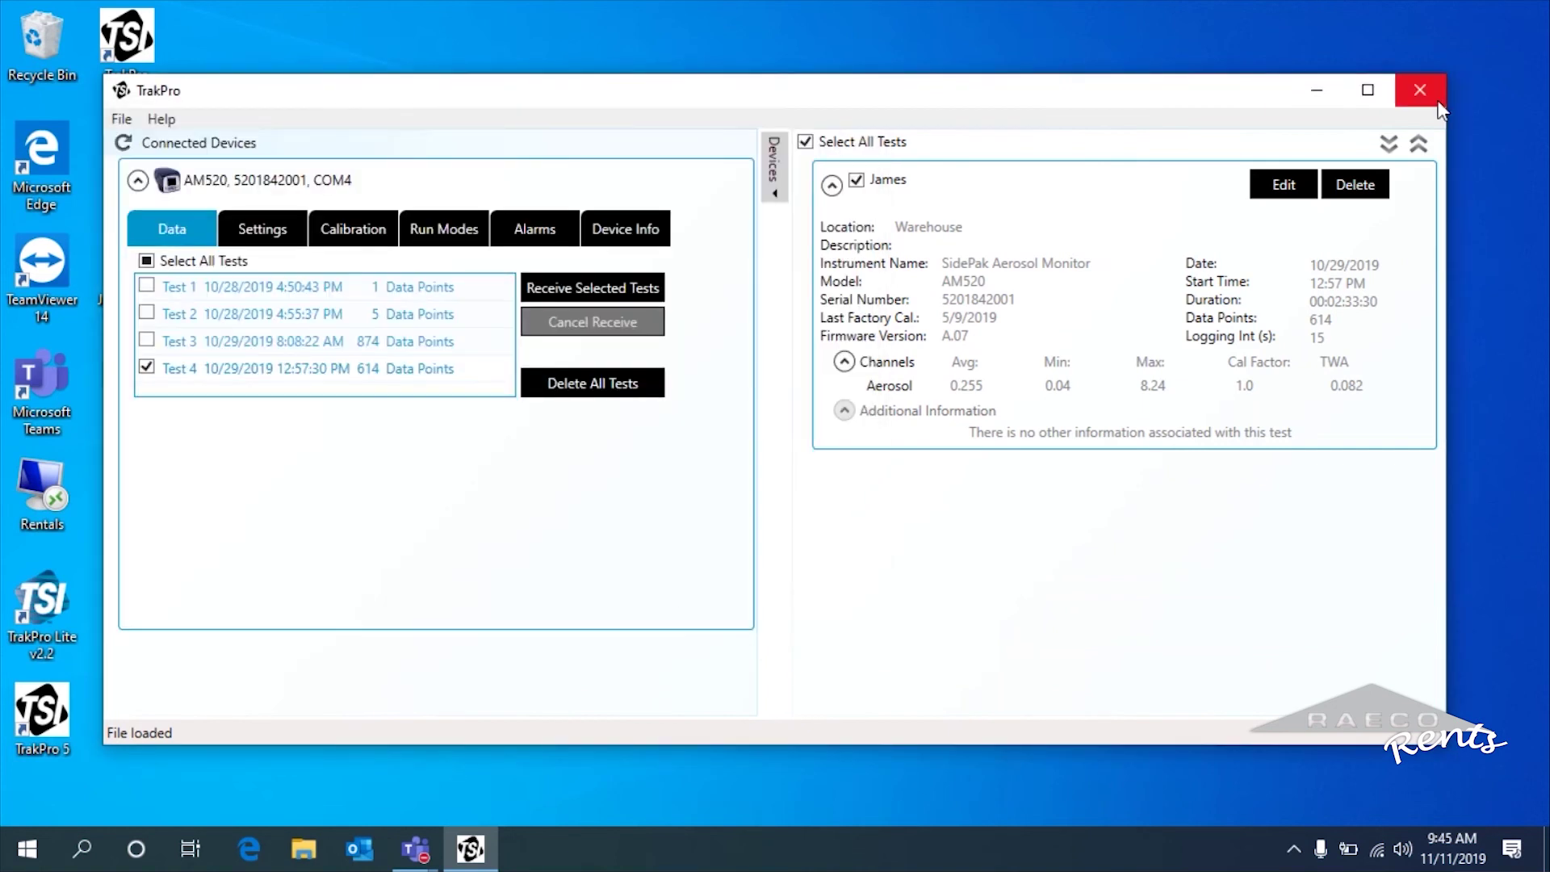
Step: Bring up James.csv in Excel and auto-fit columns A, B and C
click(1321, 91)
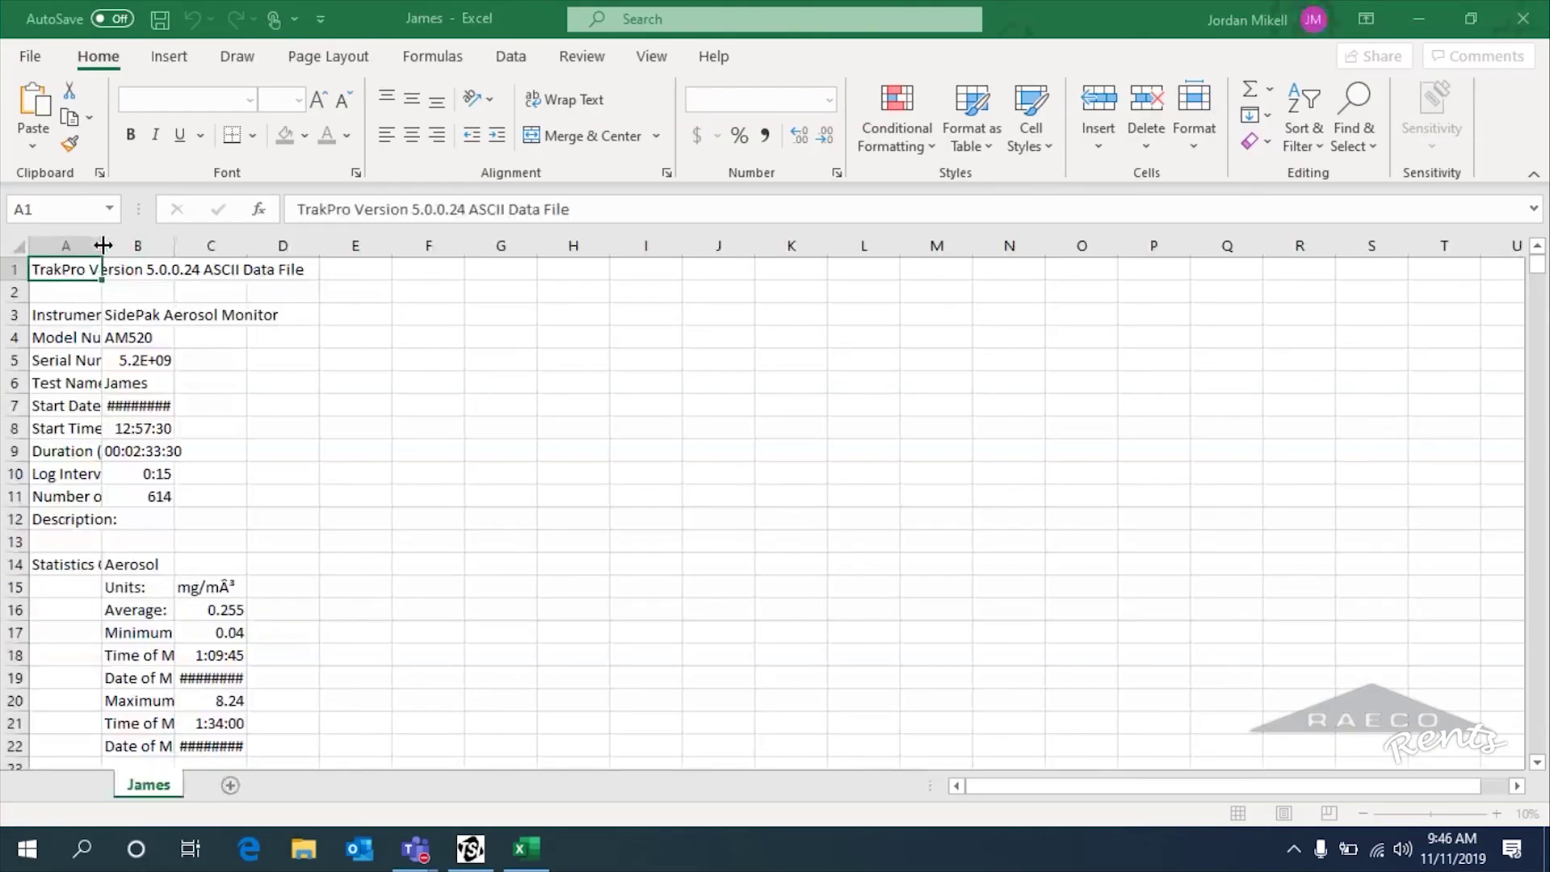
double_click(103, 245)
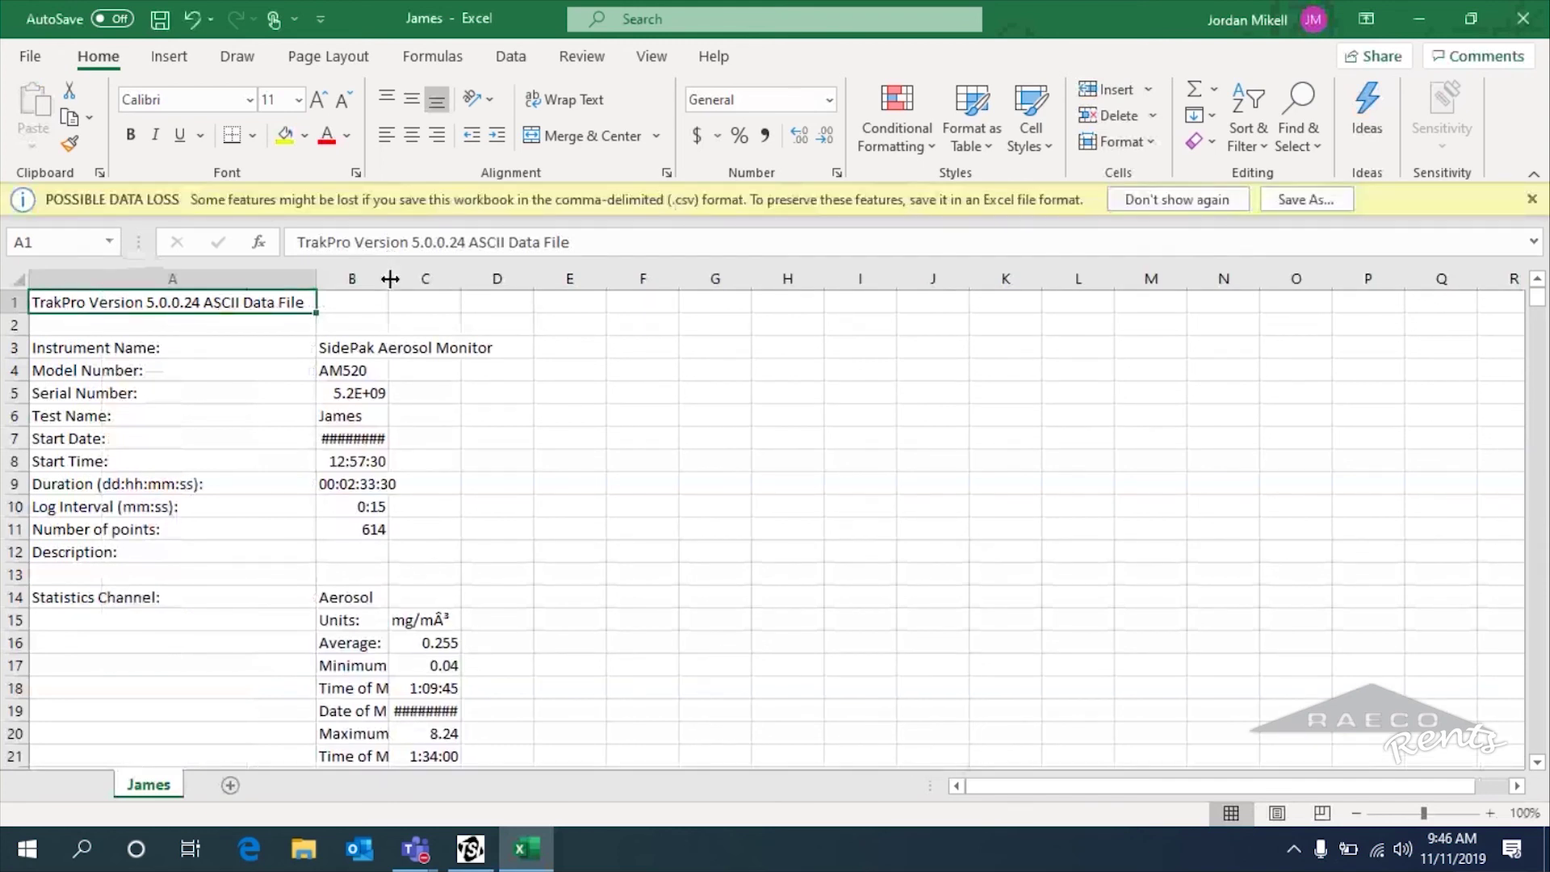
double_click(390, 278)
drag(573, 279, 573, 279)
double_click(574, 279)
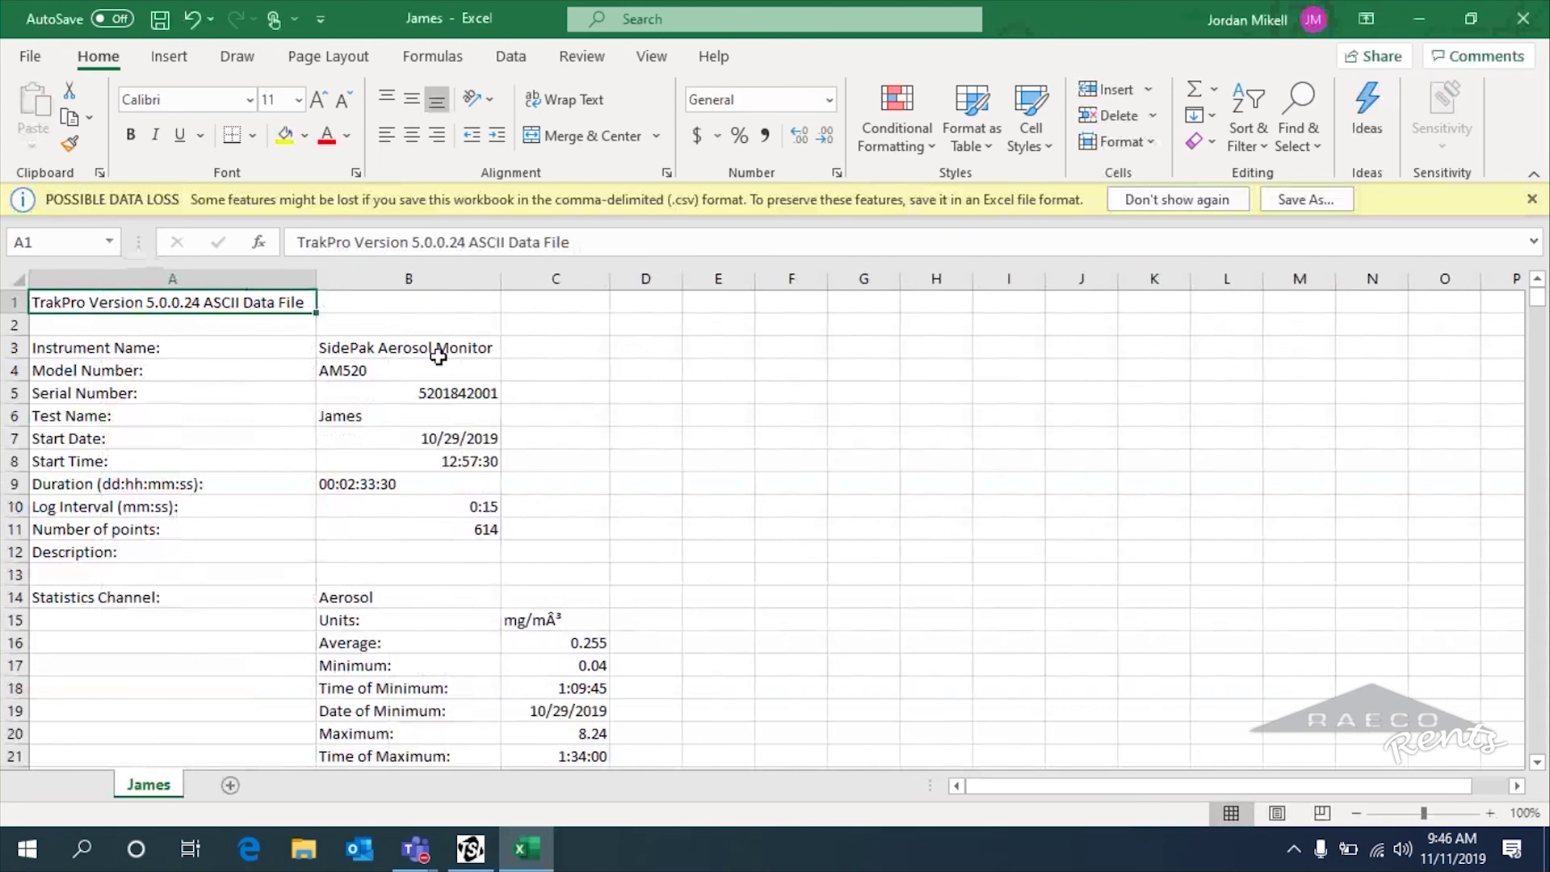
Step: Check the Duration and log interval values in B9–B10, then close the workbook without saving
click(423, 485)
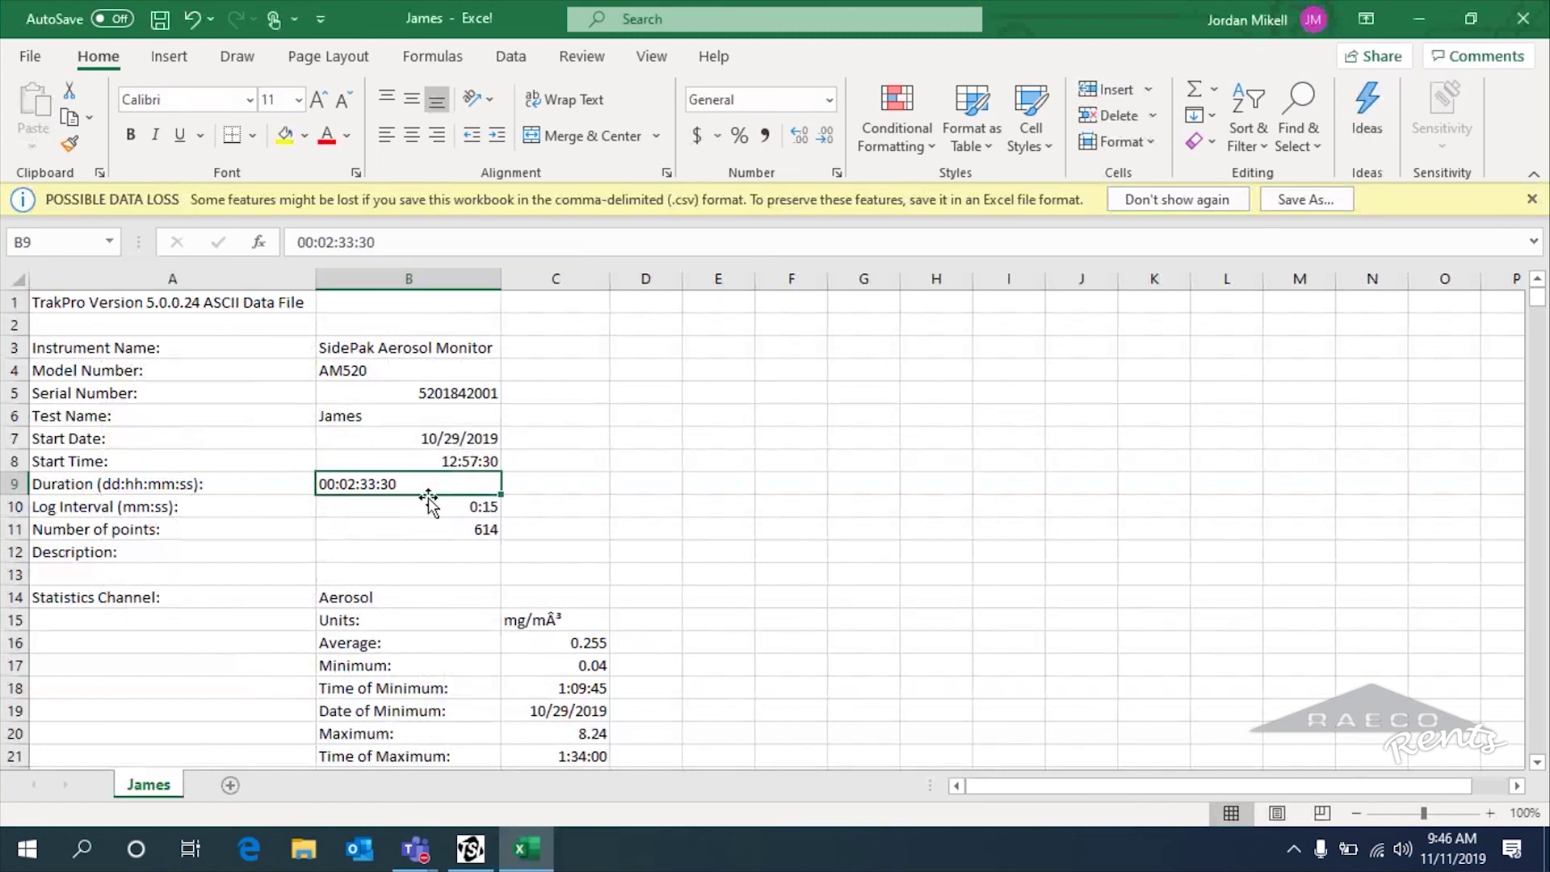
click(442, 532)
click(443, 509)
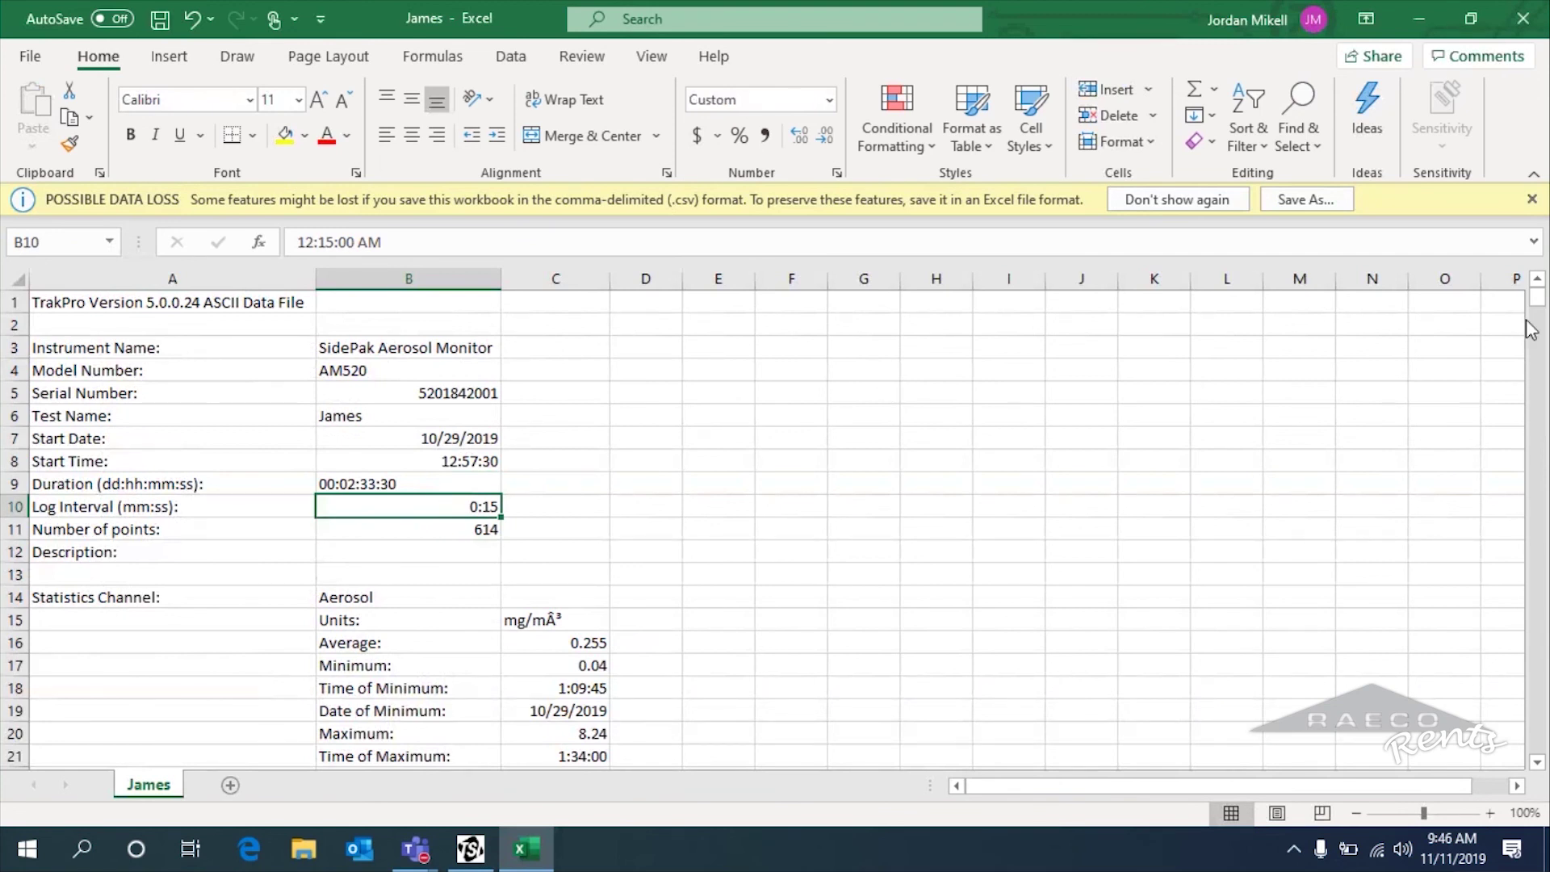
drag(1537, 300, 1539, 379)
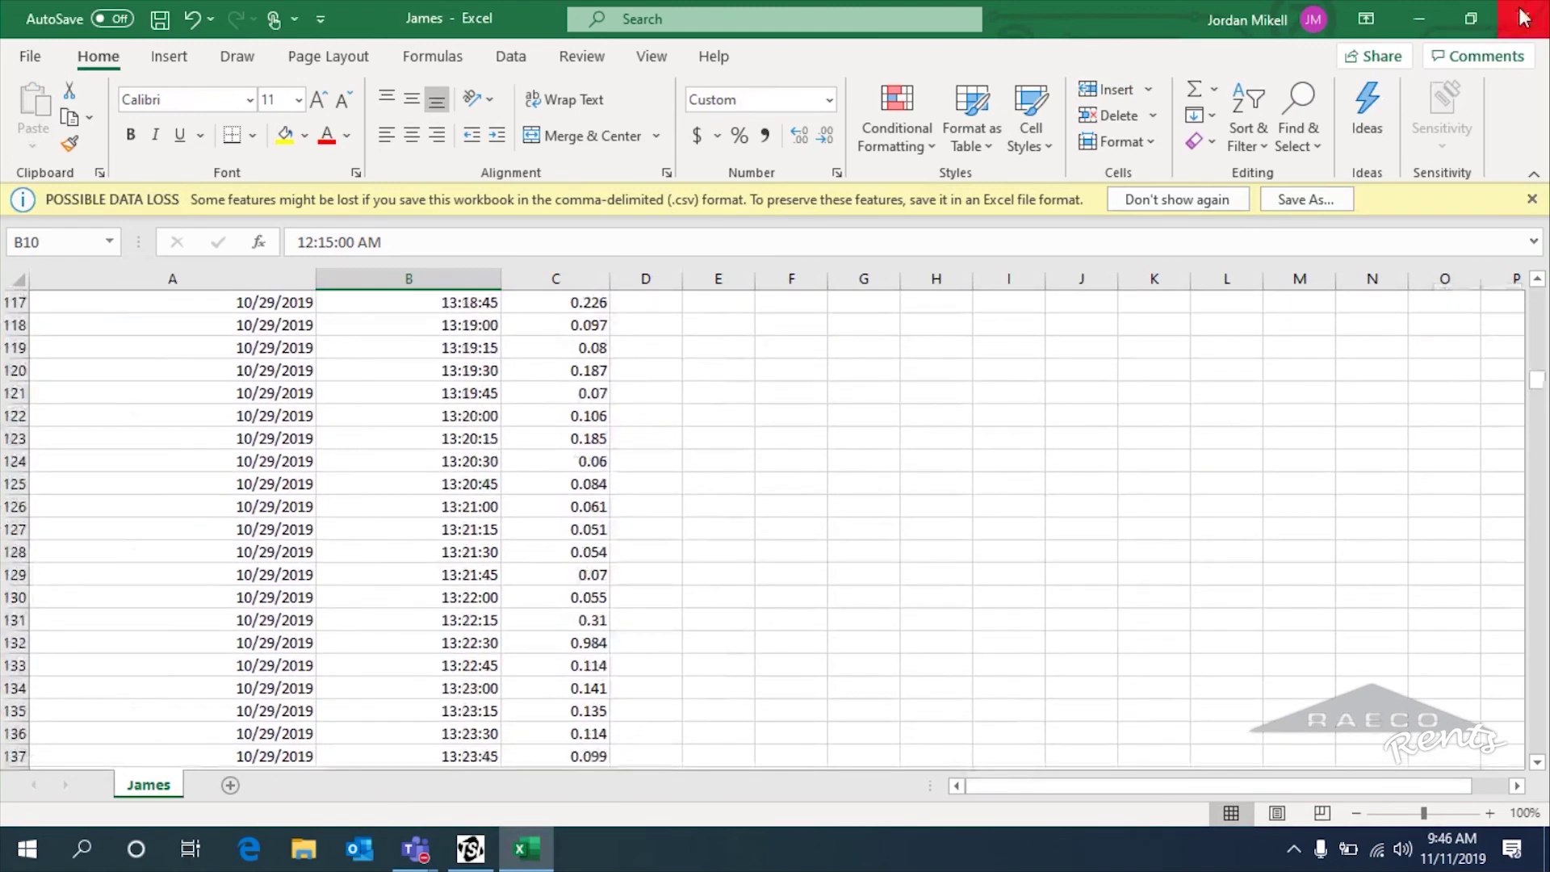
click(1524, 20)
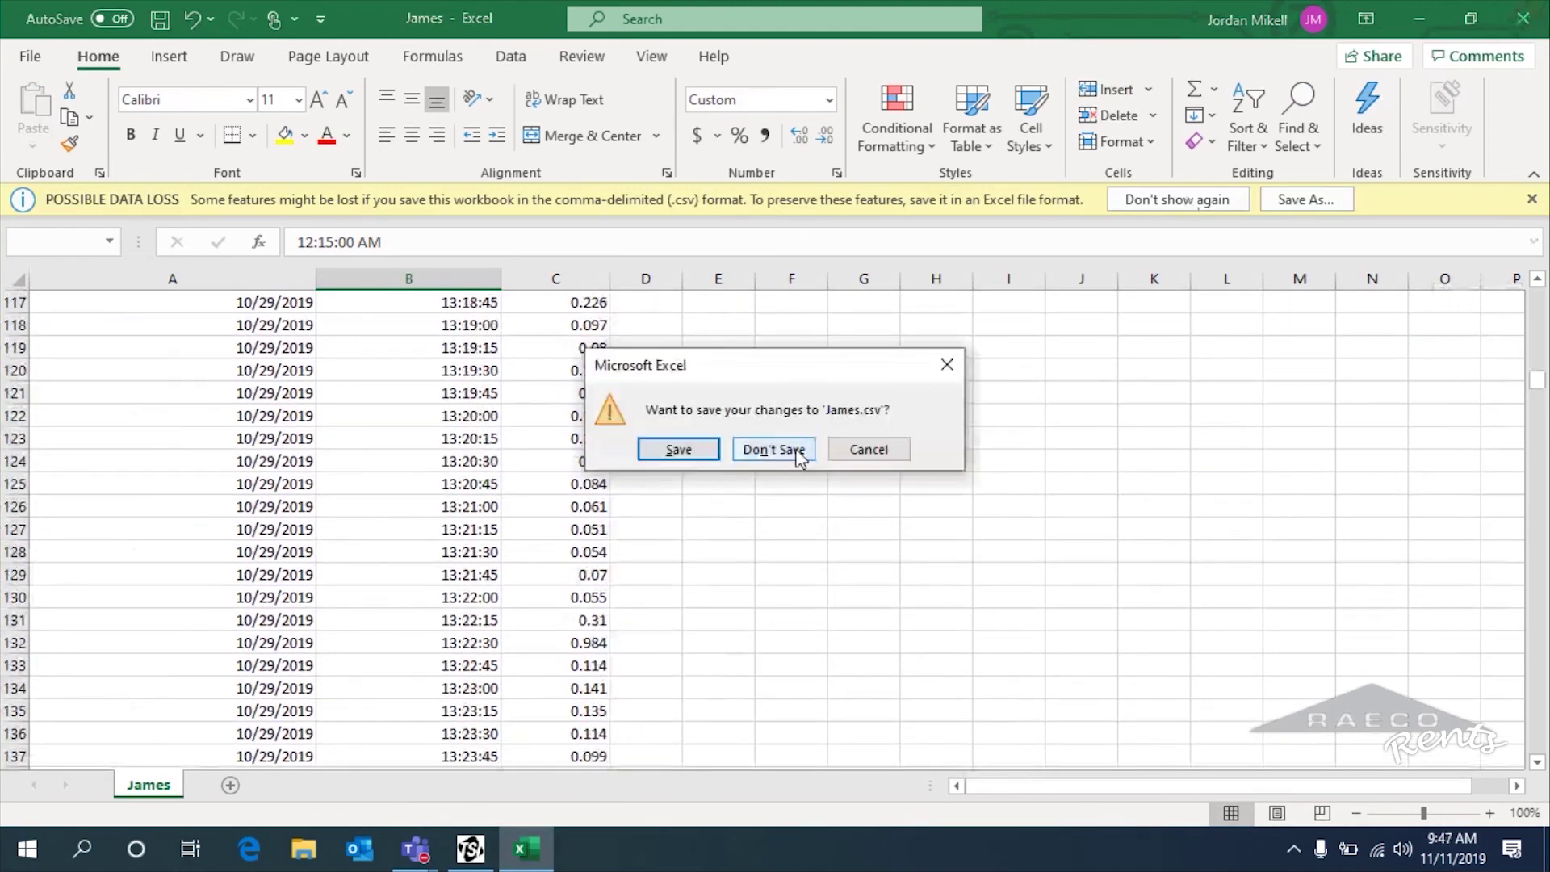
click(774, 450)
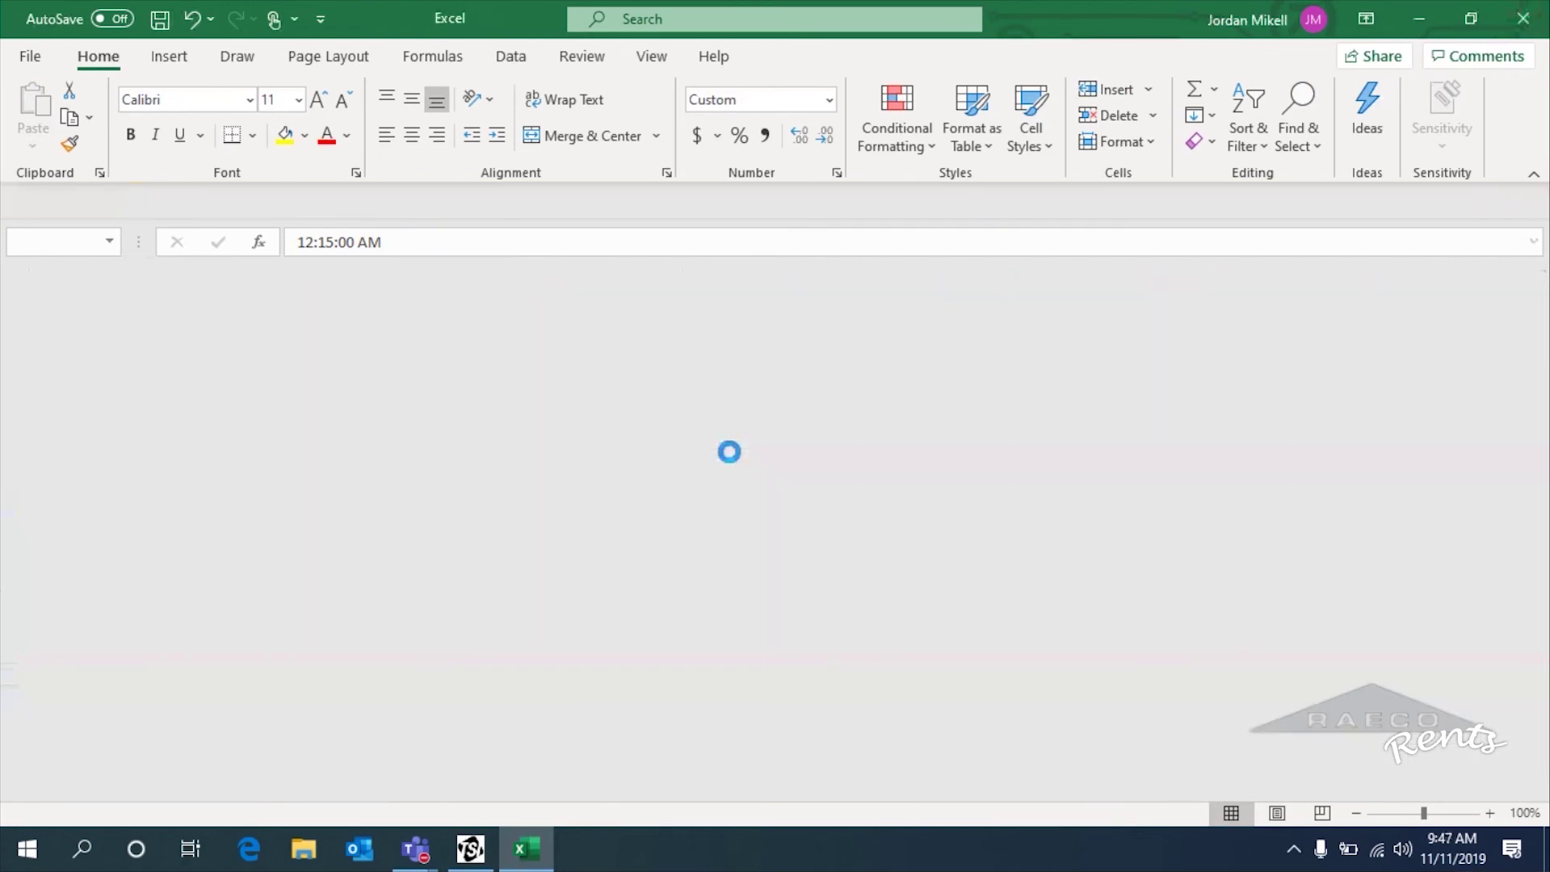